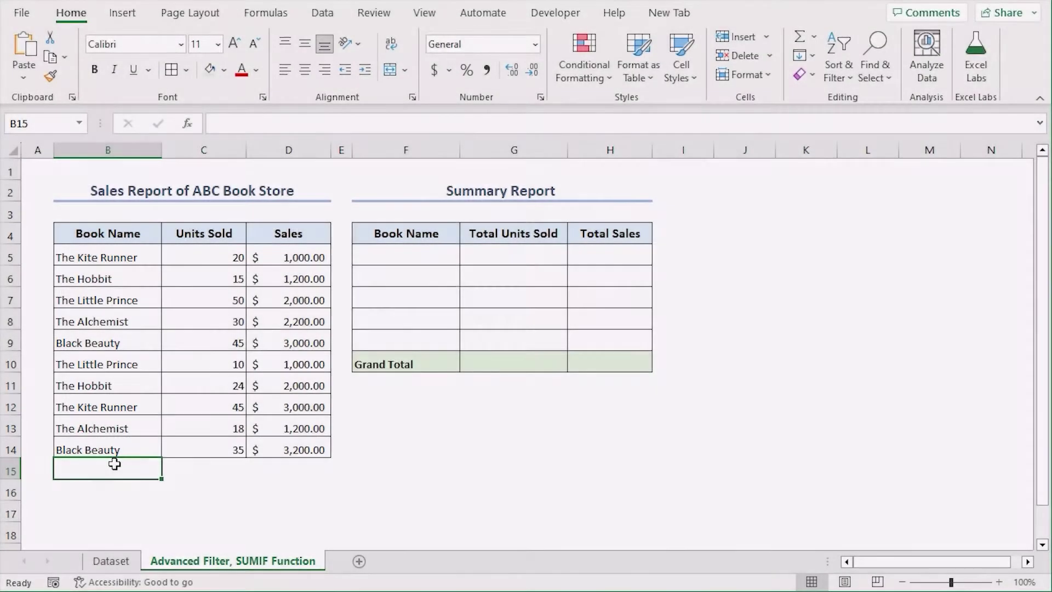
# Point out the Book Name column B and summary column F, select J7, and show the Data ribbon.
pyautogui.click(134, 149)
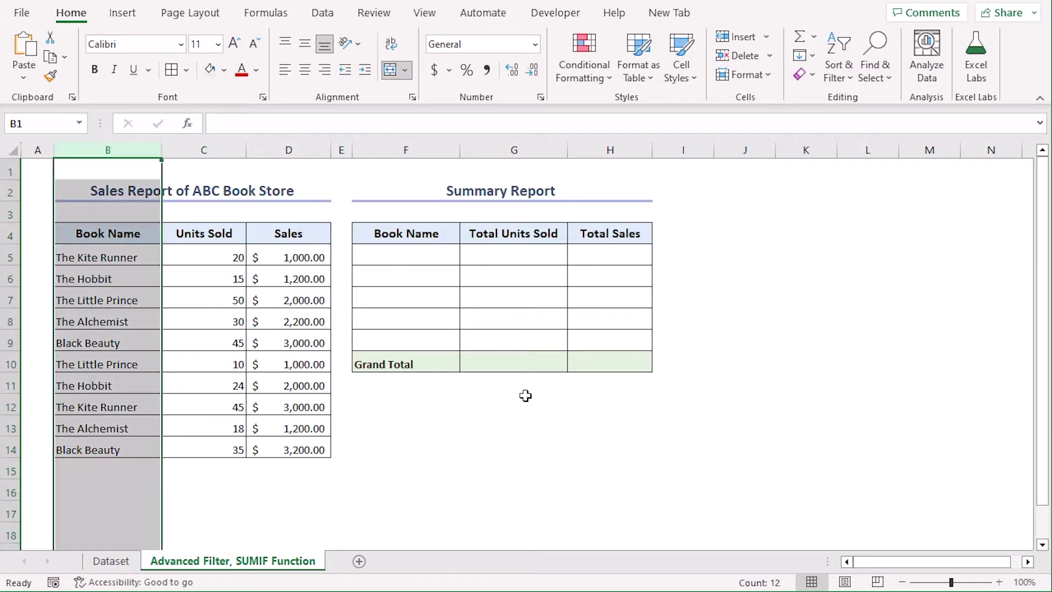
pyautogui.click(433, 145)
pyautogui.click(775, 301)
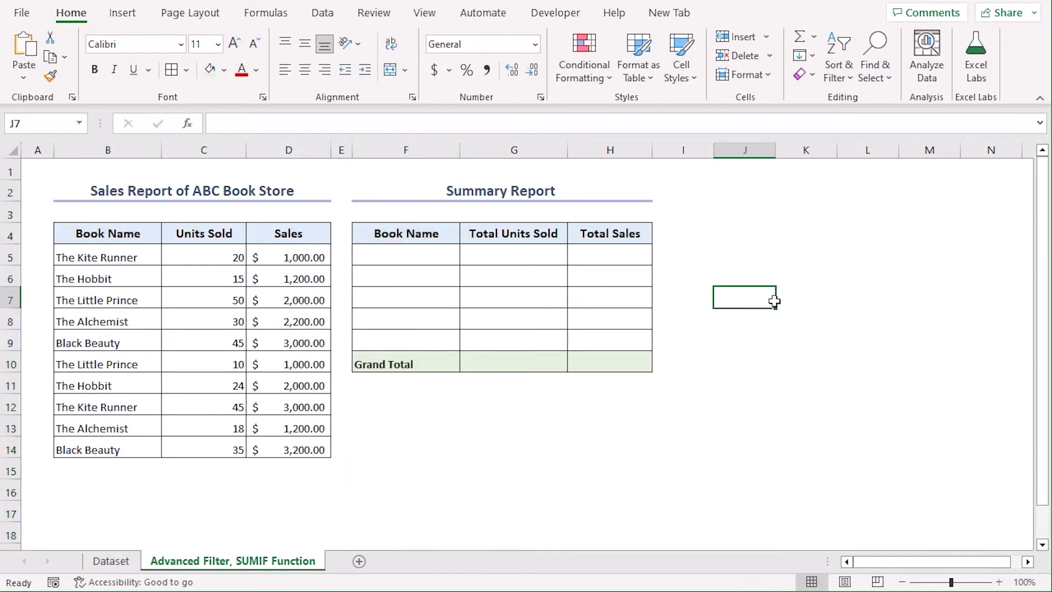
pyautogui.click(323, 13)
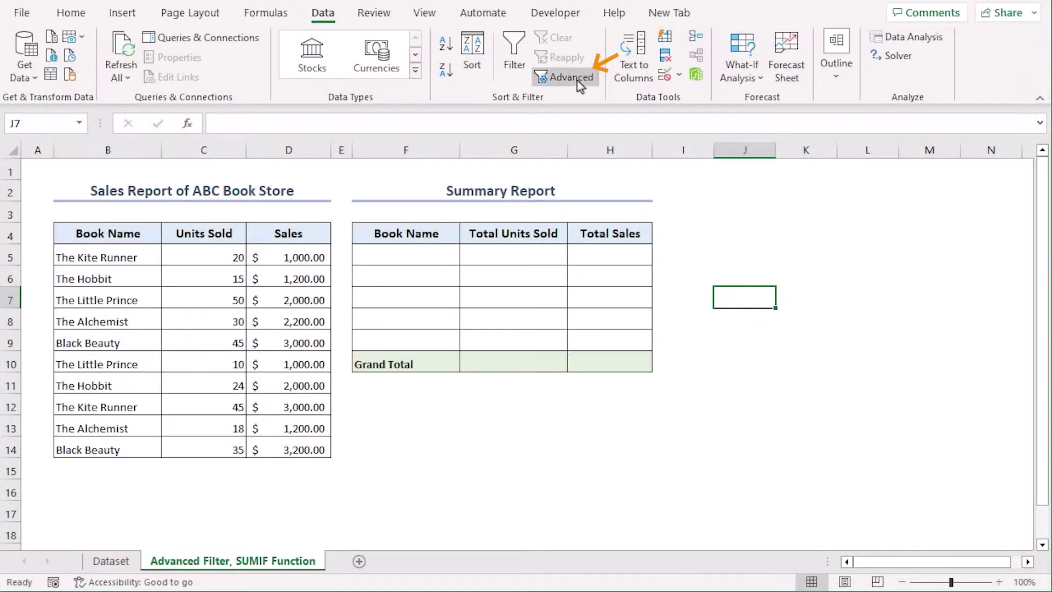
# Use Advanced Filter to copy unique book names from $B$4:$B$14 to F4.
pyautogui.click(577, 80)
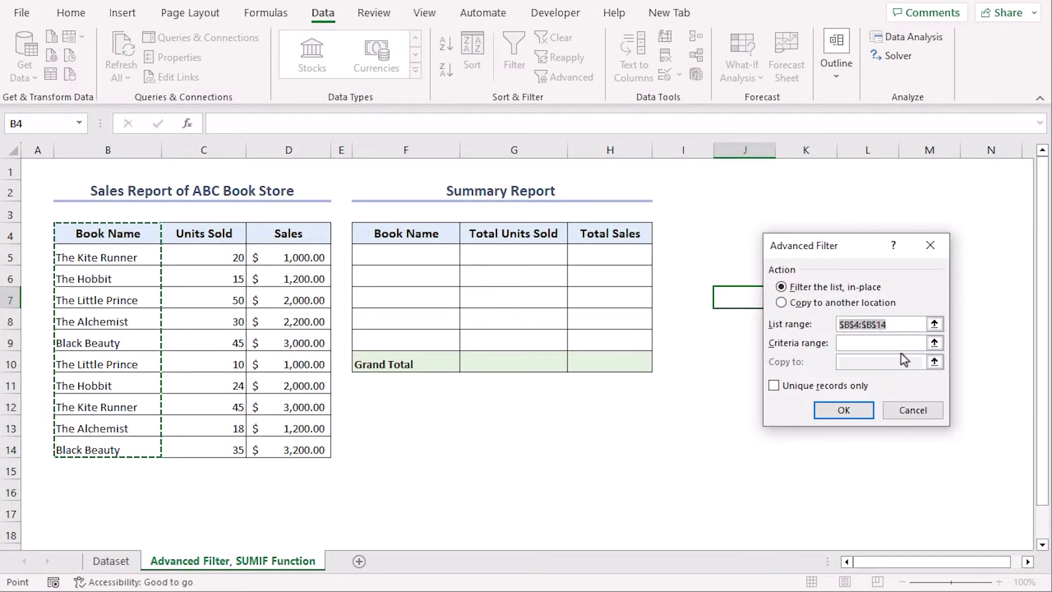
pyautogui.click(823, 305)
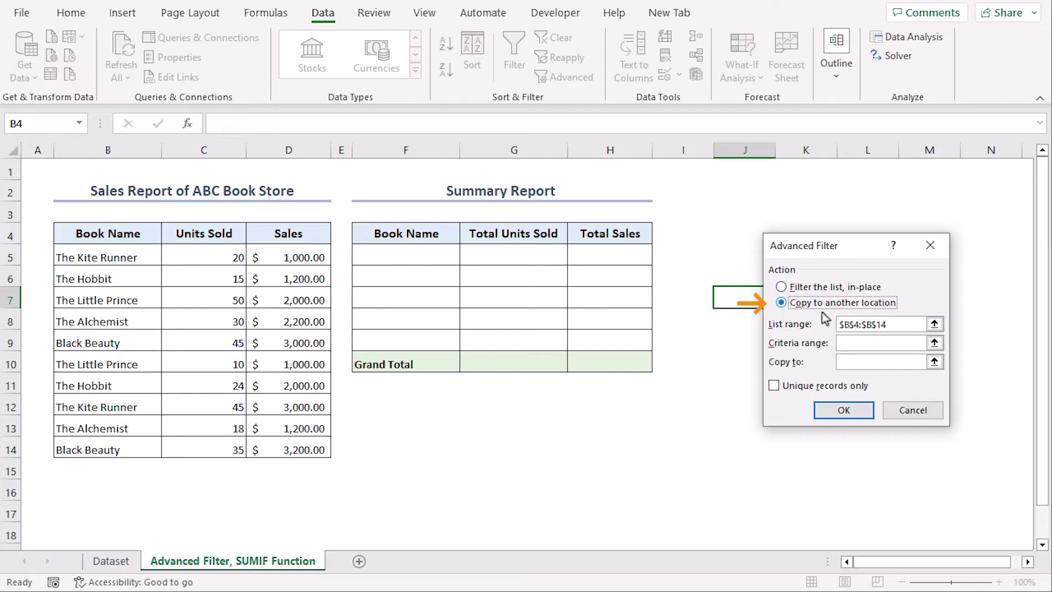
pyautogui.click(896, 325)
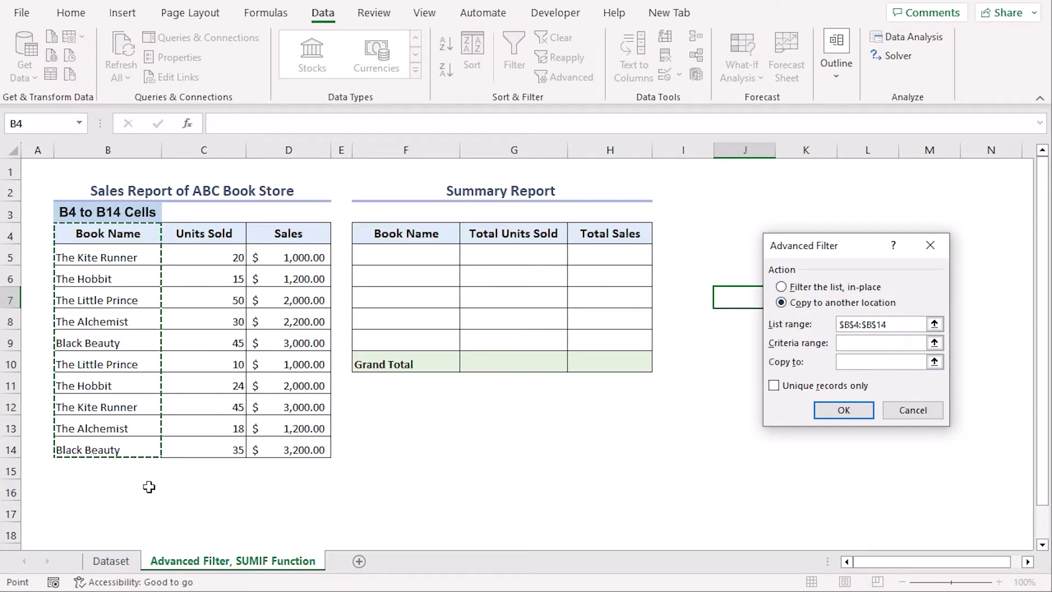
pyautogui.click(875, 362)
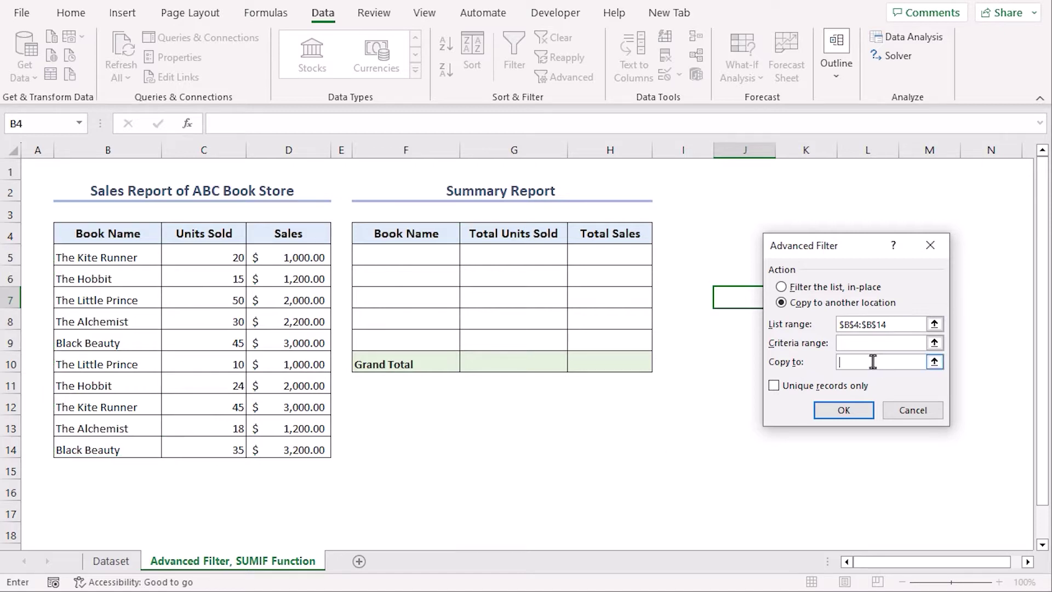
pyautogui.click(399, 234)
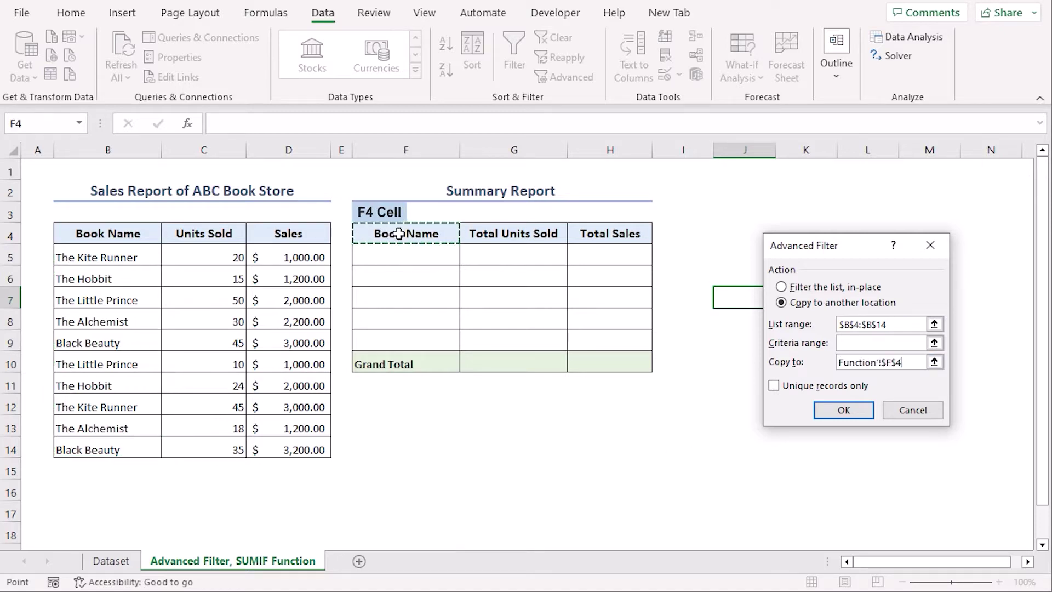
pyautogui.click(773, 386)
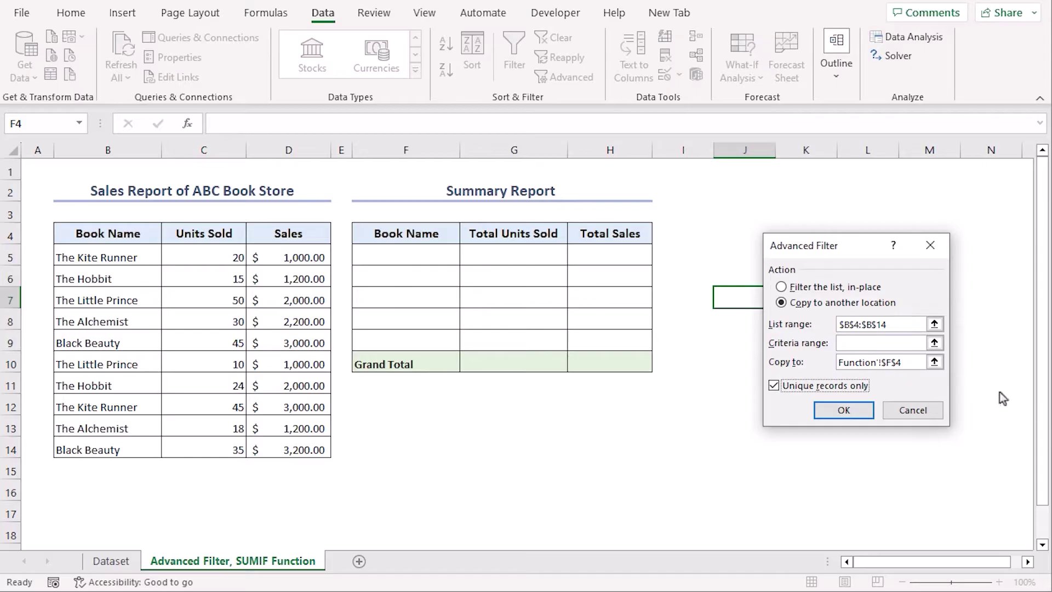
pyautogui.click(853, 412)
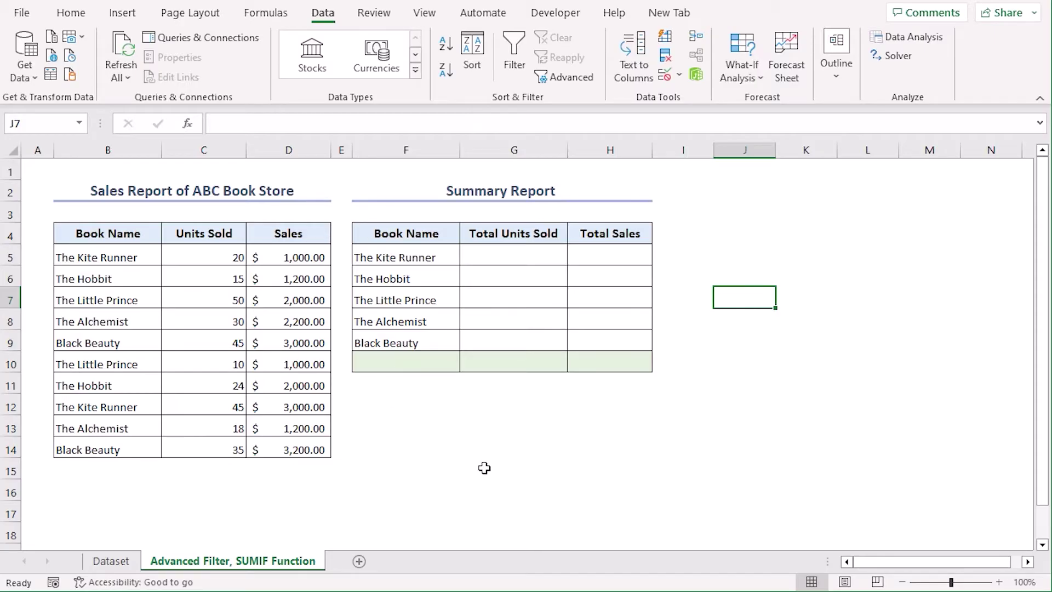
# Create named ranges for B4:D14 from the top header row only, Left column unticked.
pyautogui.click(90, 237)
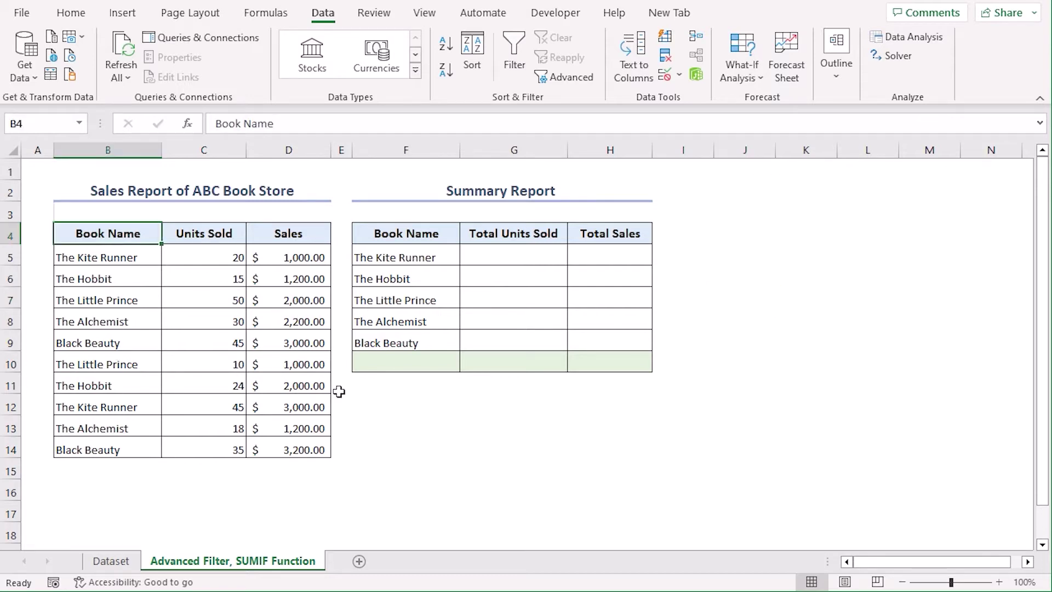
pyautogui.hotkey('ctrl', 'shift', 'Down')
pyautogui.hotkey('ctrl', 'shift', 'Right')
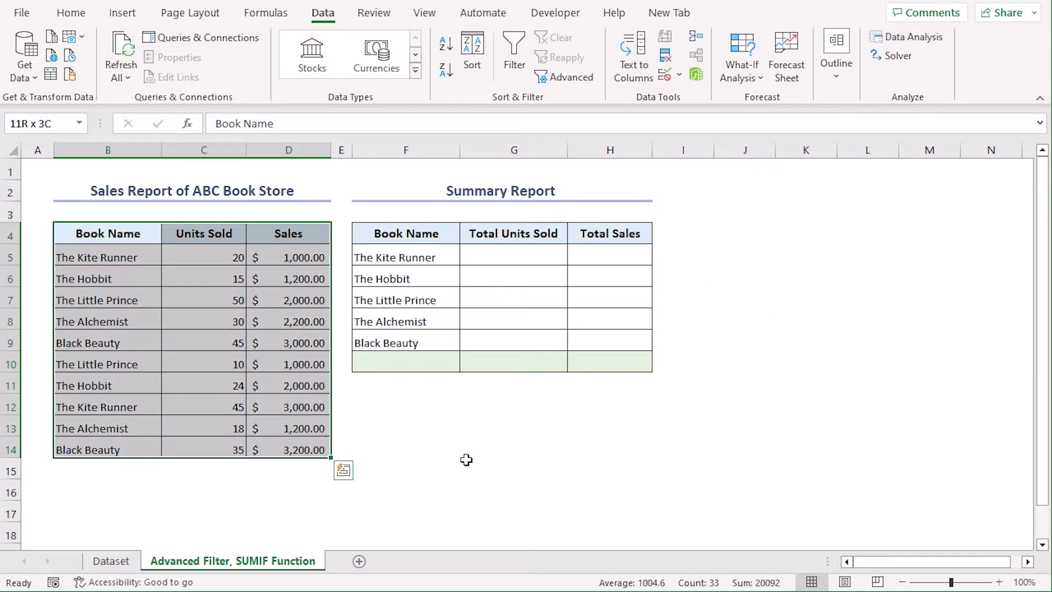
pyautogui.click(259, 17)
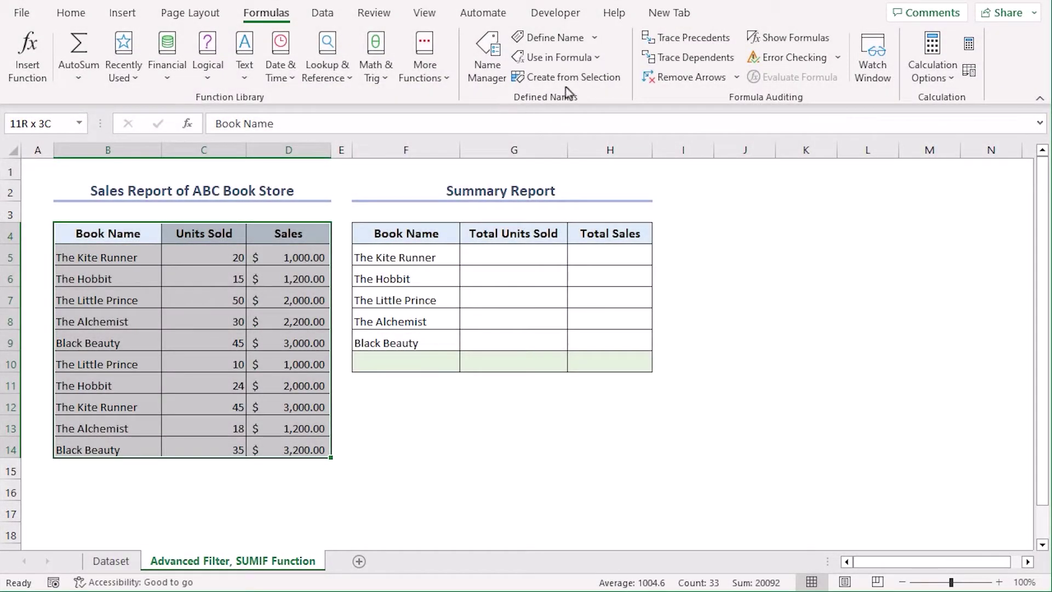
pyautogui.click(589, 82)
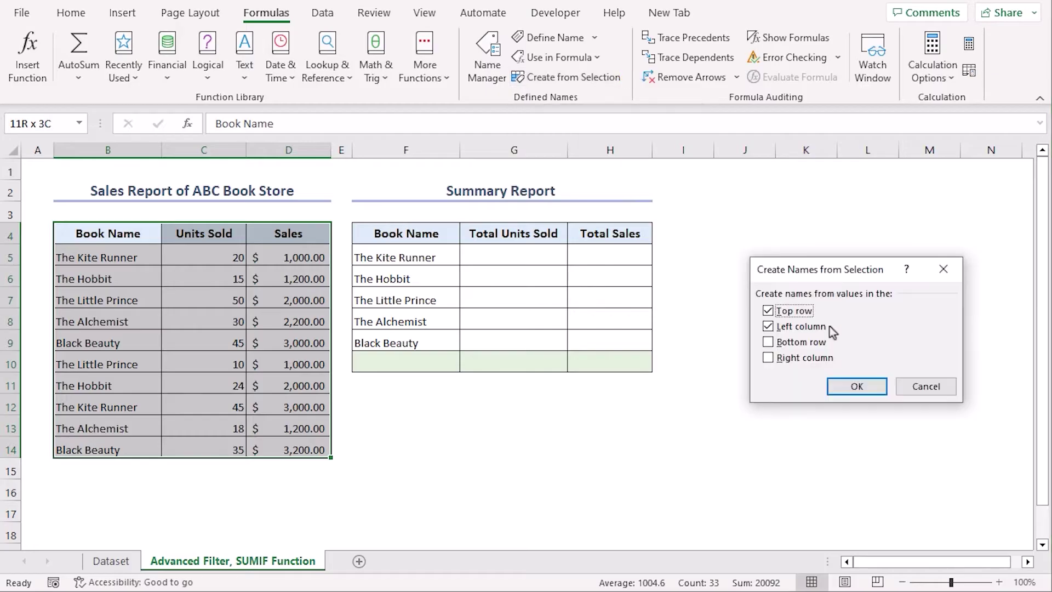
pyautogui.click(769, 327)
pyautogui.click(859, 389)
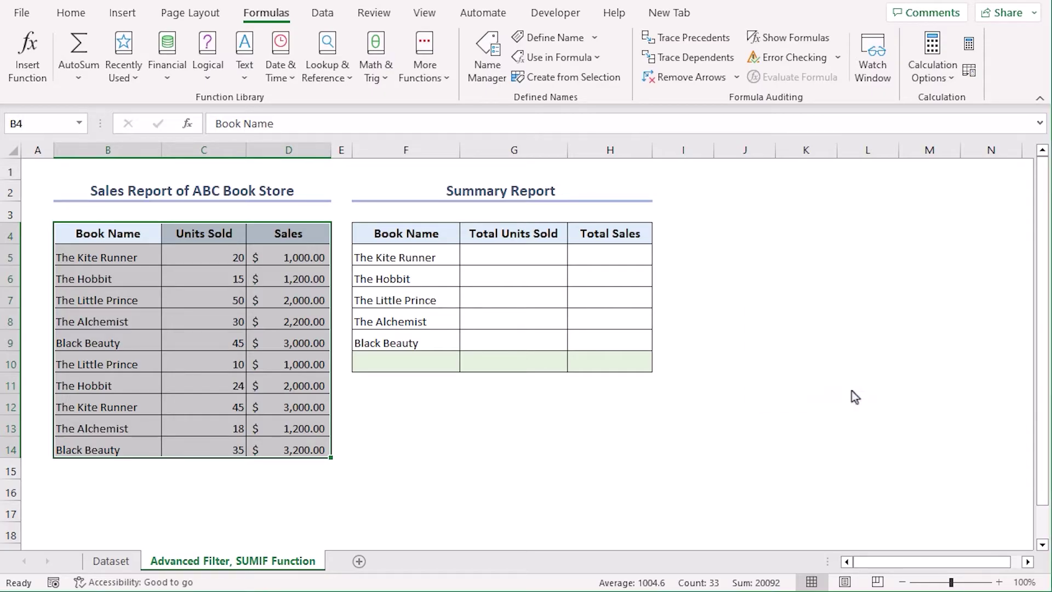
pyautogui.click(474, 457)
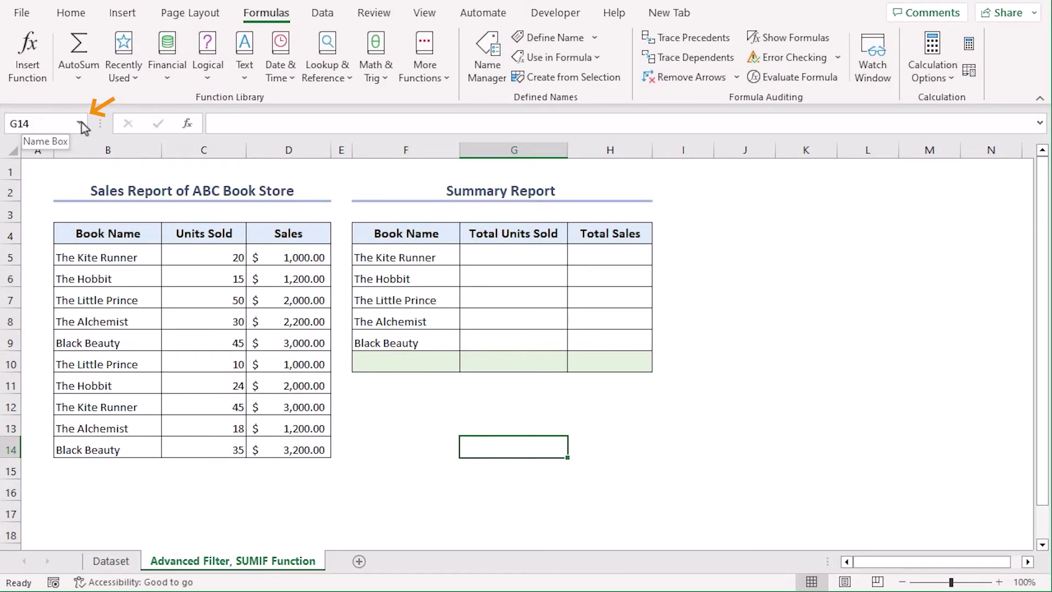
pyautogui.click(81, 123)
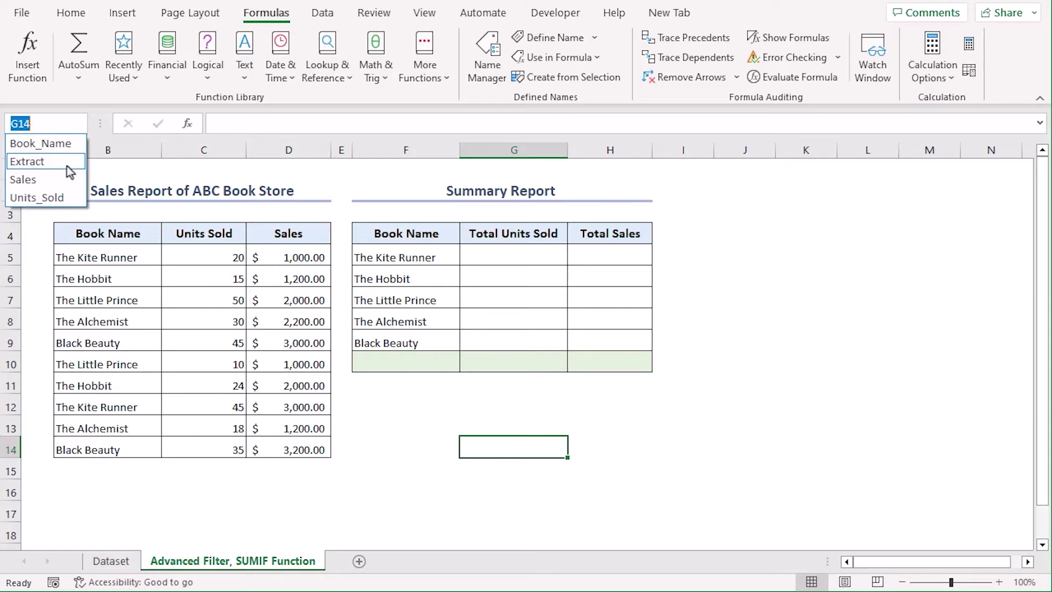
pyautogui.click(542, 253)
pyautogui.click(542, 254)
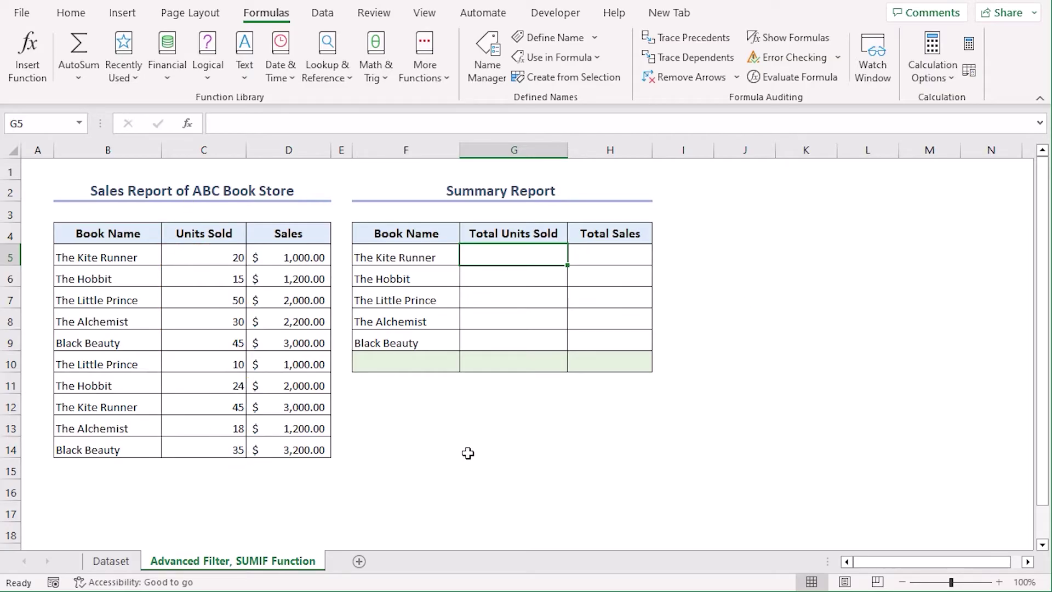
# Enter =SUMIF(Book_Name,F5,Units_Sold) in G5, giving 65 units for The Kite Runner.
pyautogui.write('=sumif')
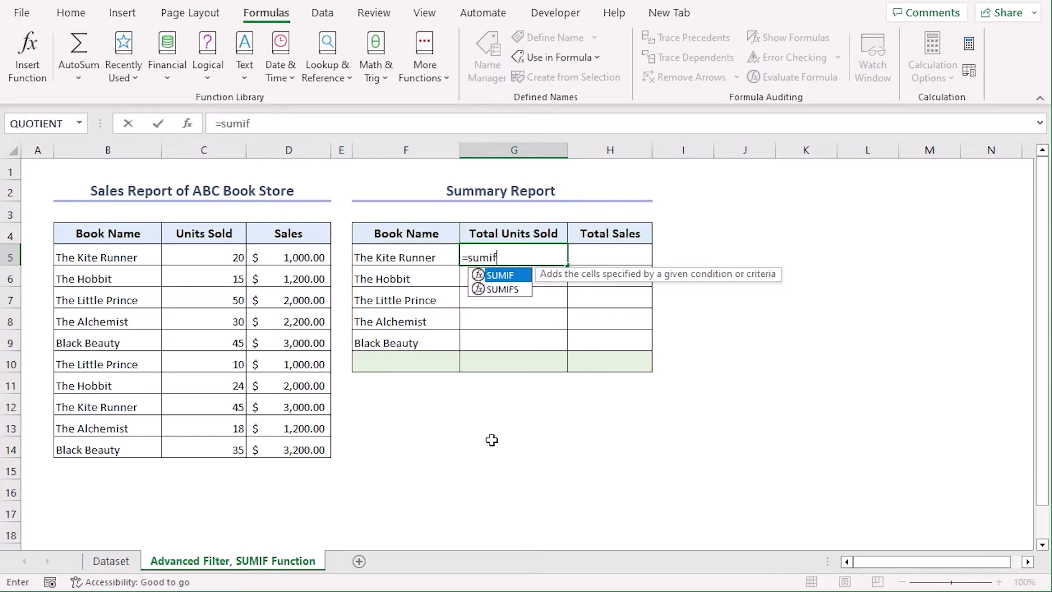
pyautogui.press('Tab')
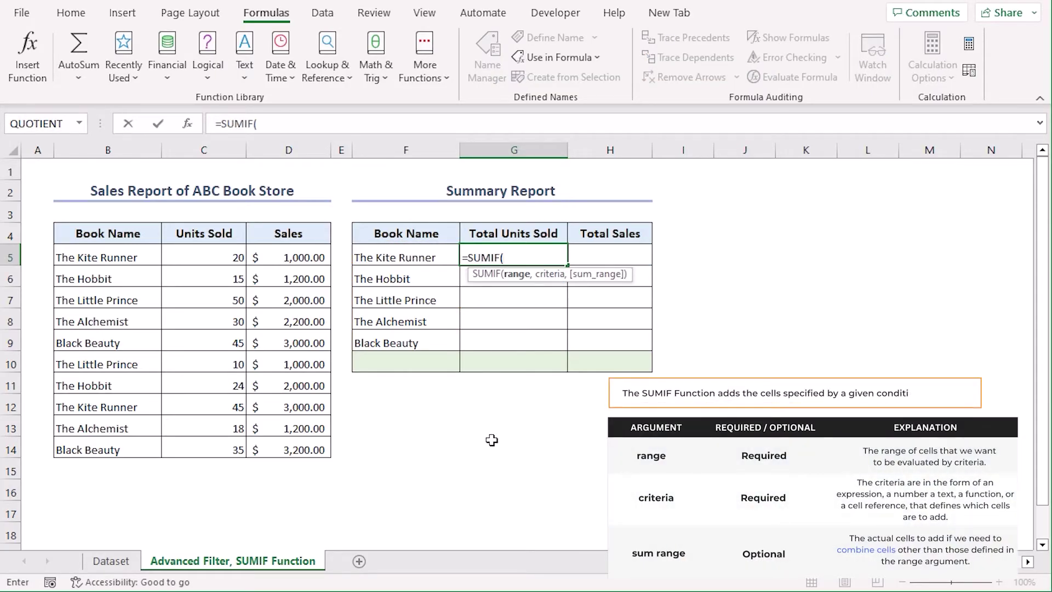
pyautogui.write('book')
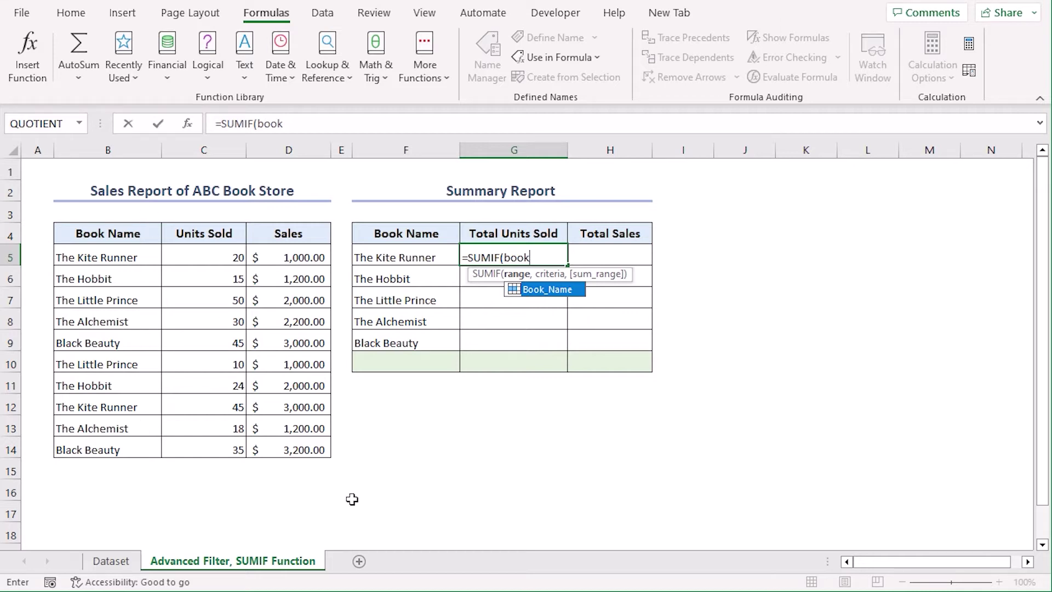
pyautogui.press('Tab')
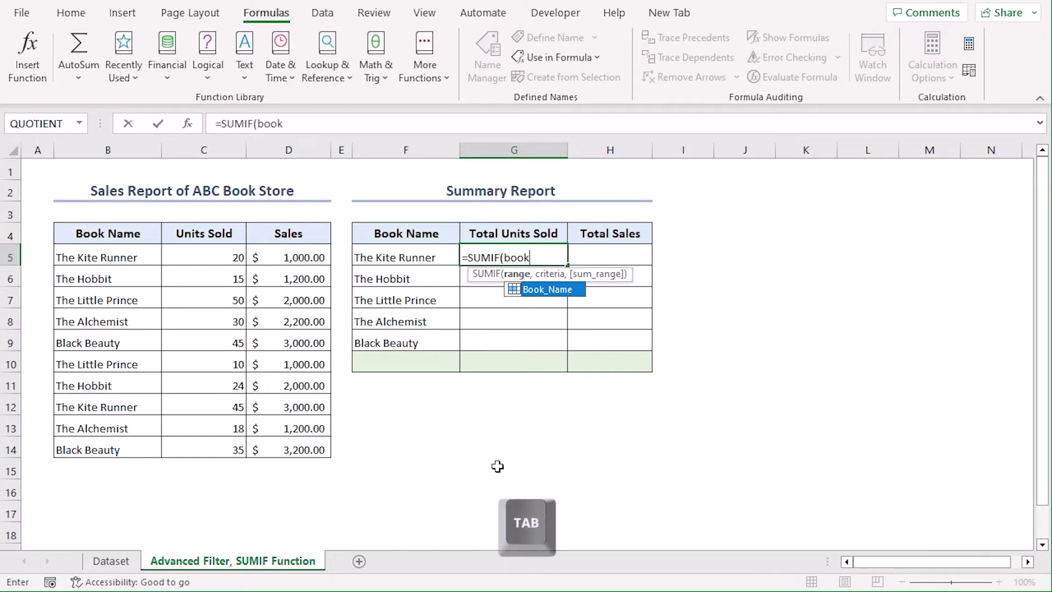
pyautogui.write(',')
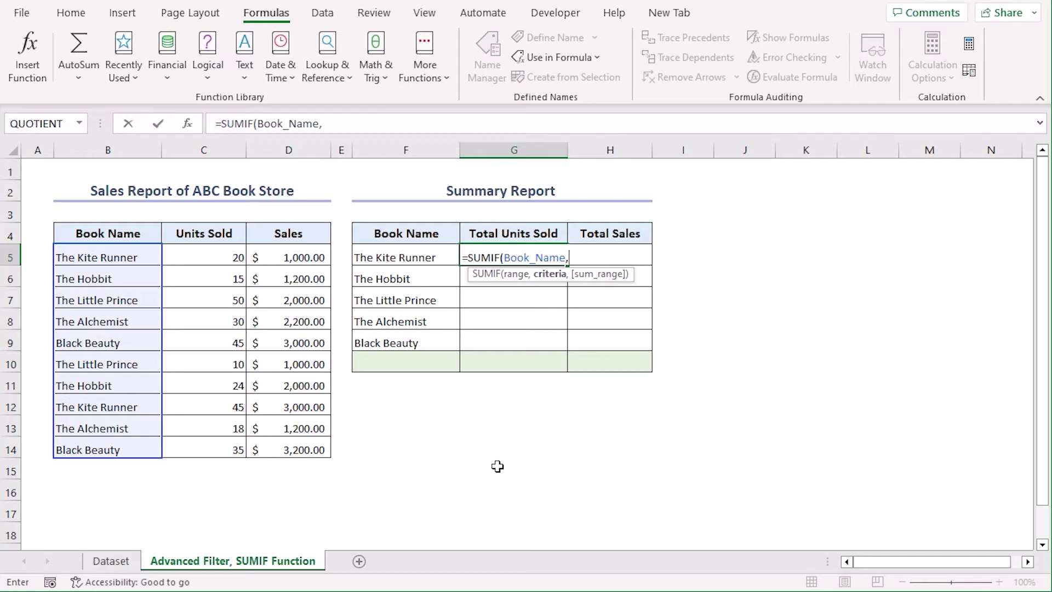
pyautogui.click(437, 257)
pyautogui.write(',')
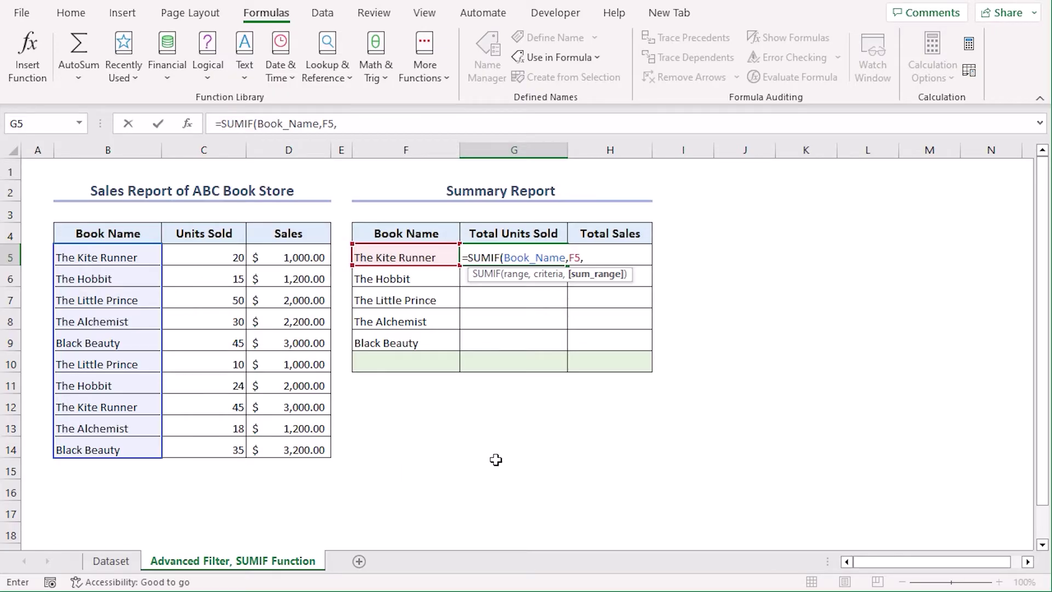
pyautogui.write('uni')
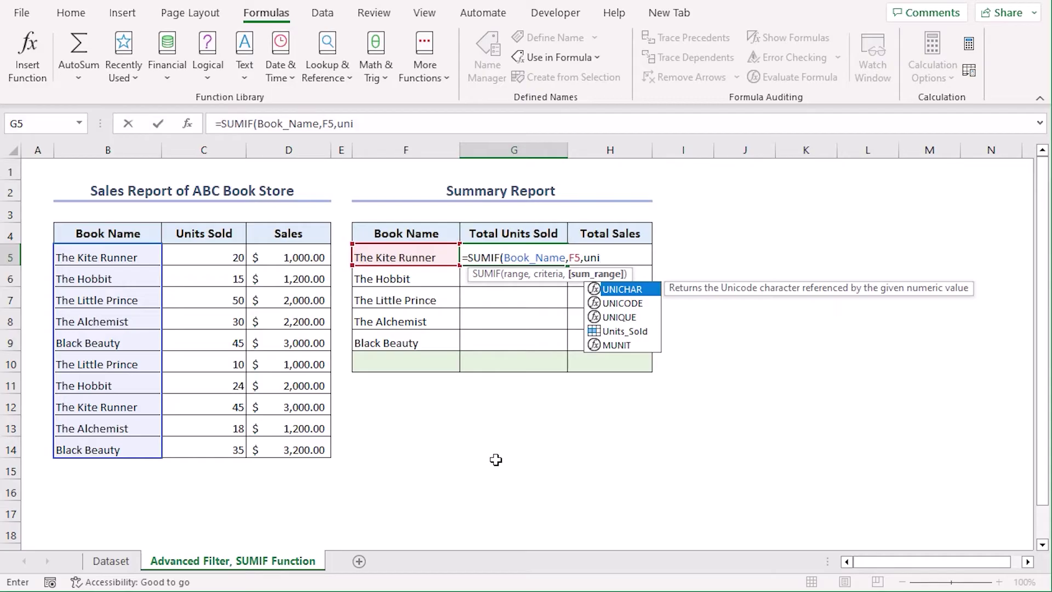
pyautogui.press('Down')
pyautogui.press('Down')
pyautogui.press('Down')
pyautogui.press('Tab')
pyautogui.write(')')
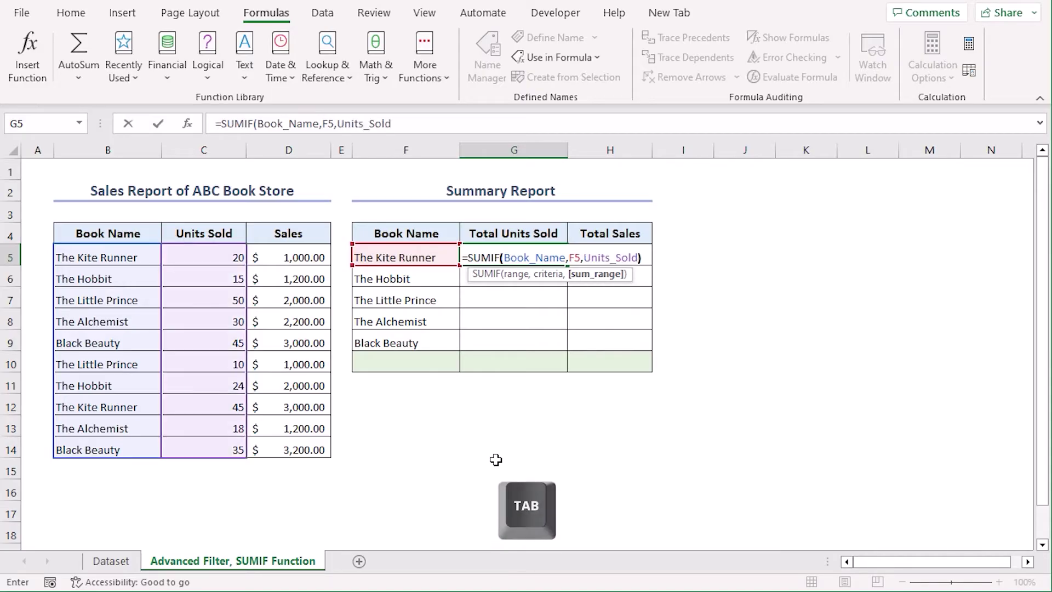
pyautogui.press('Return')
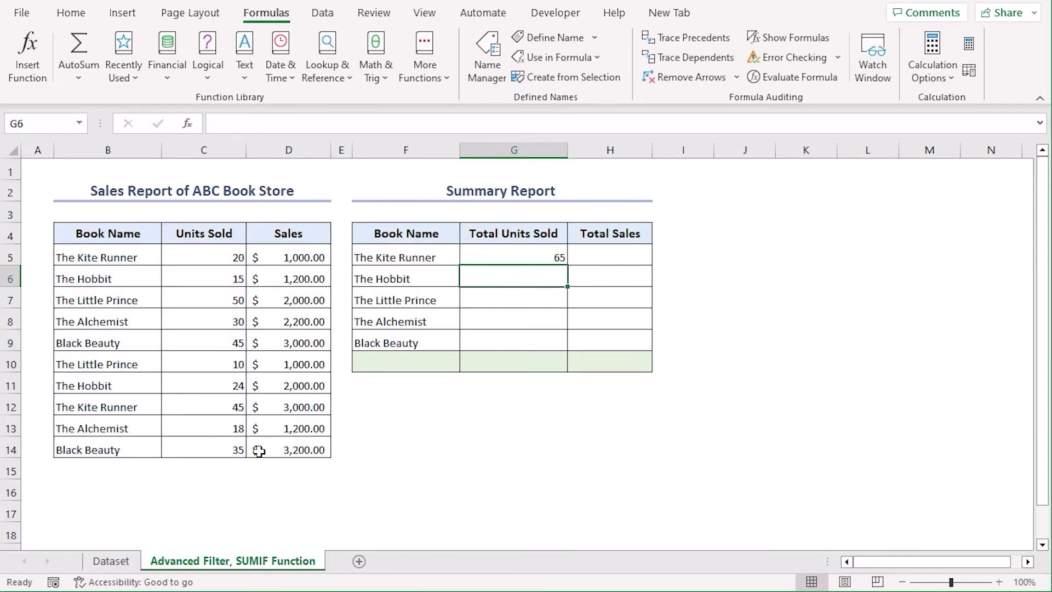
pyautogui.click(498, 259)
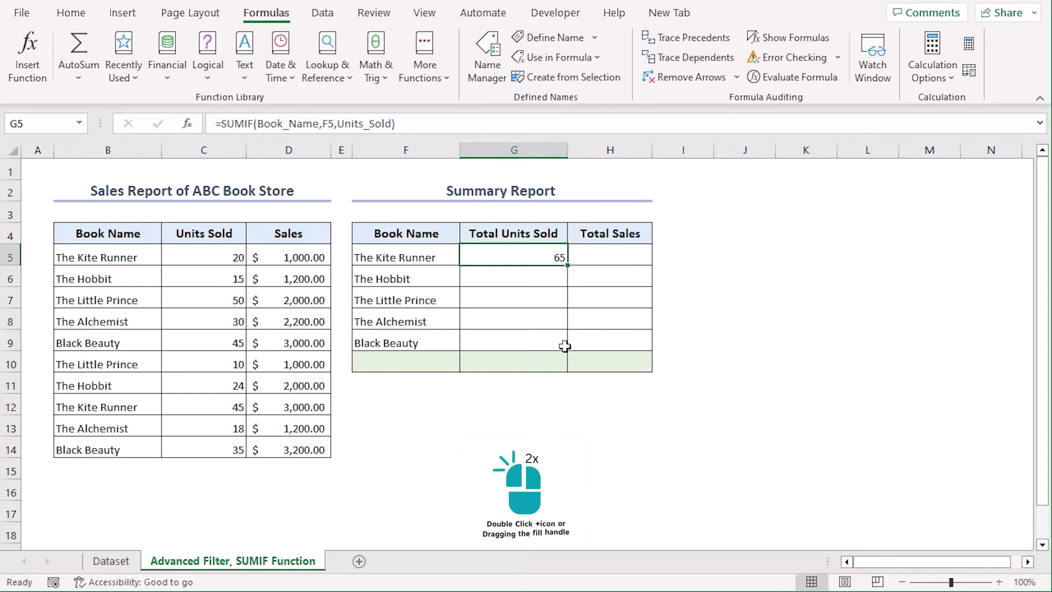
# Fill G5's formula down to G9 (39, 60, 48, 80), then select H5.
pyautogui.doubleClick(569, 264)
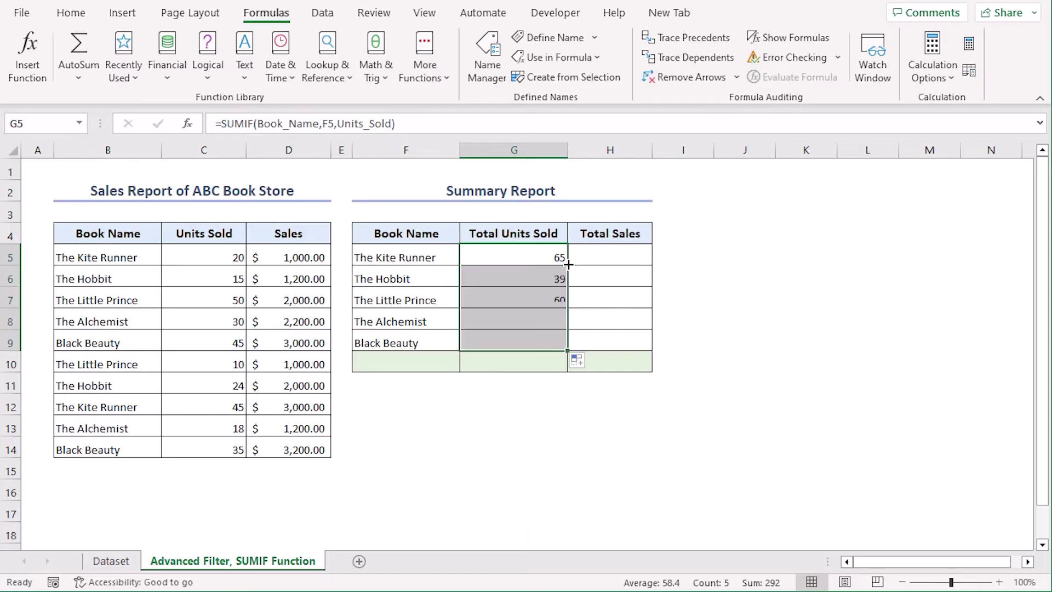
pyautogui.click(631, 418)
pyautogui.click(616, 258)
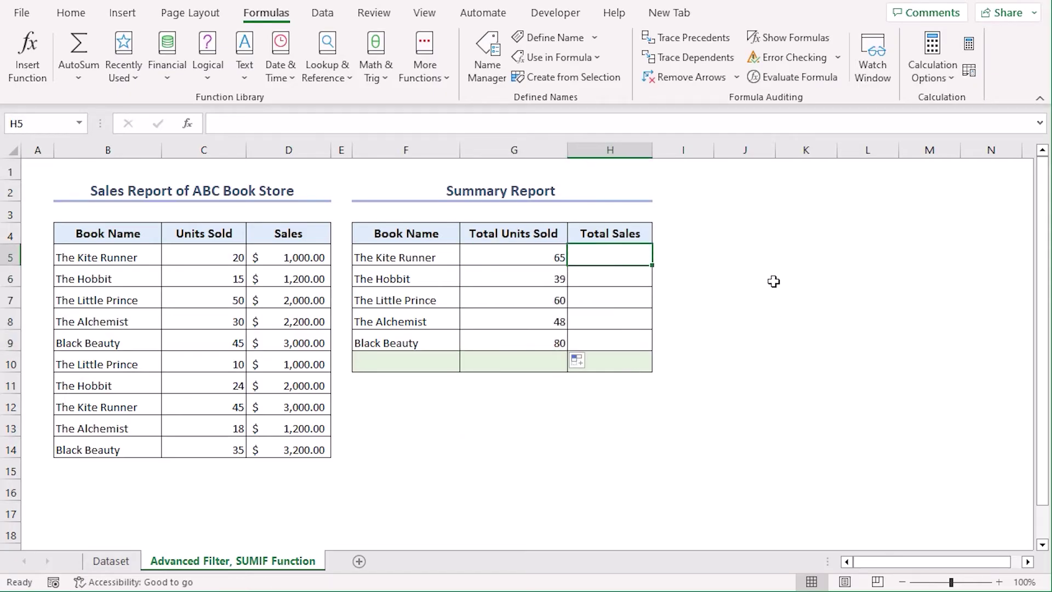
# Enter =SUMIF(Book_Name,F5,Sales) in H5 for The Kite Runner's total sales.
pyautogui.write('=sumif')
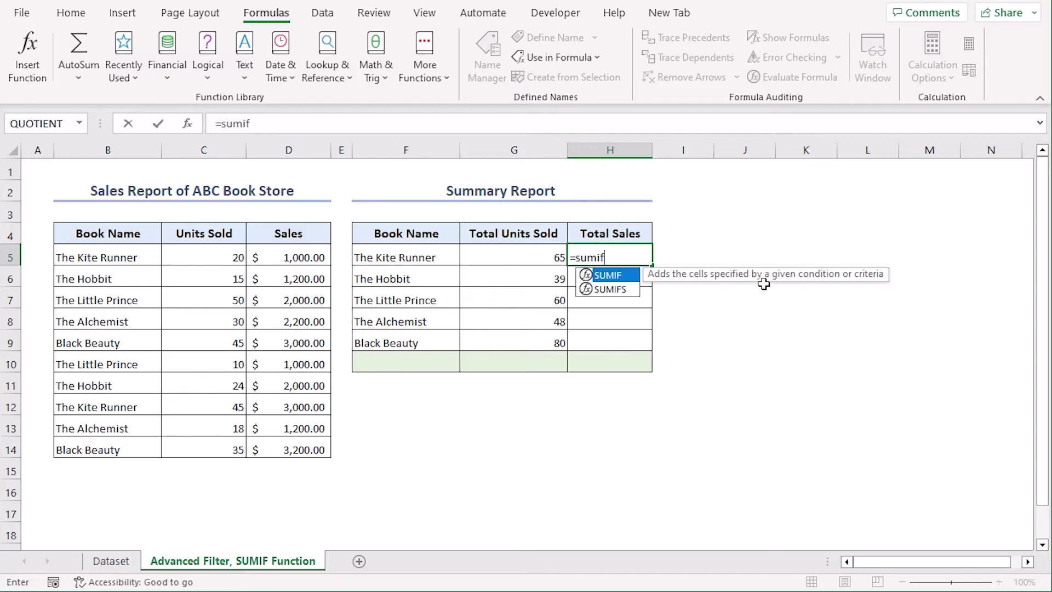
pyautogui.press('Tab')
pyautogui.write('b')
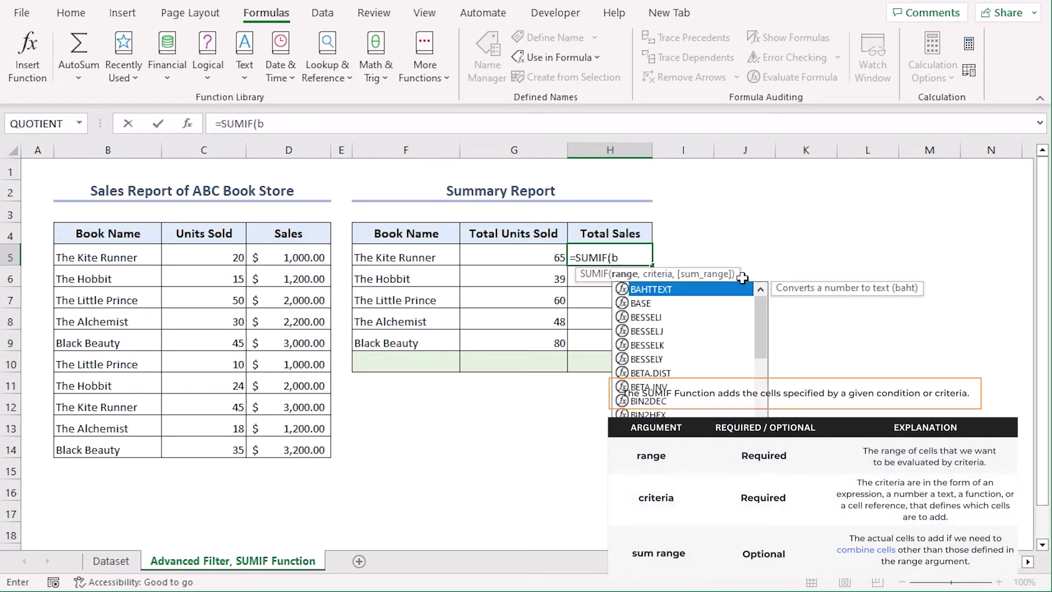
pyautogui.write('ook')
pyautogui.press('Tab')
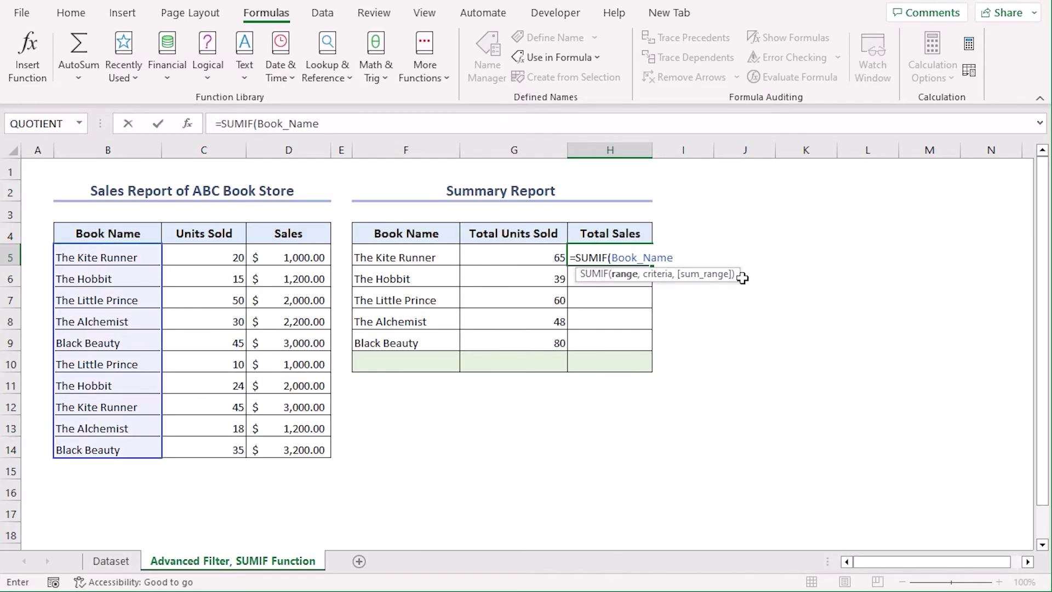
pyautogui.write(',')
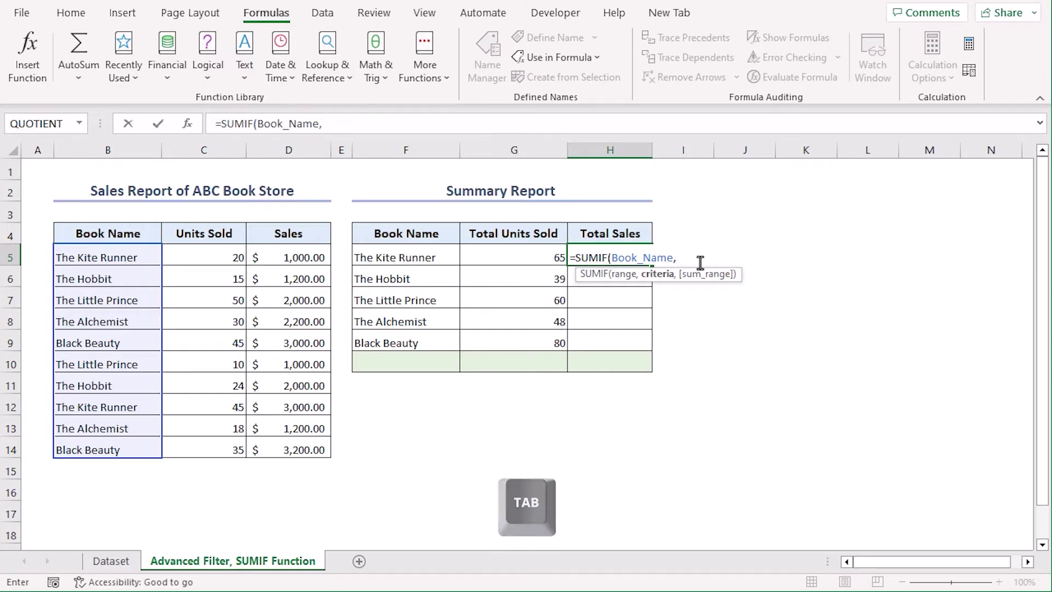
pyautogui.click(434, 266)
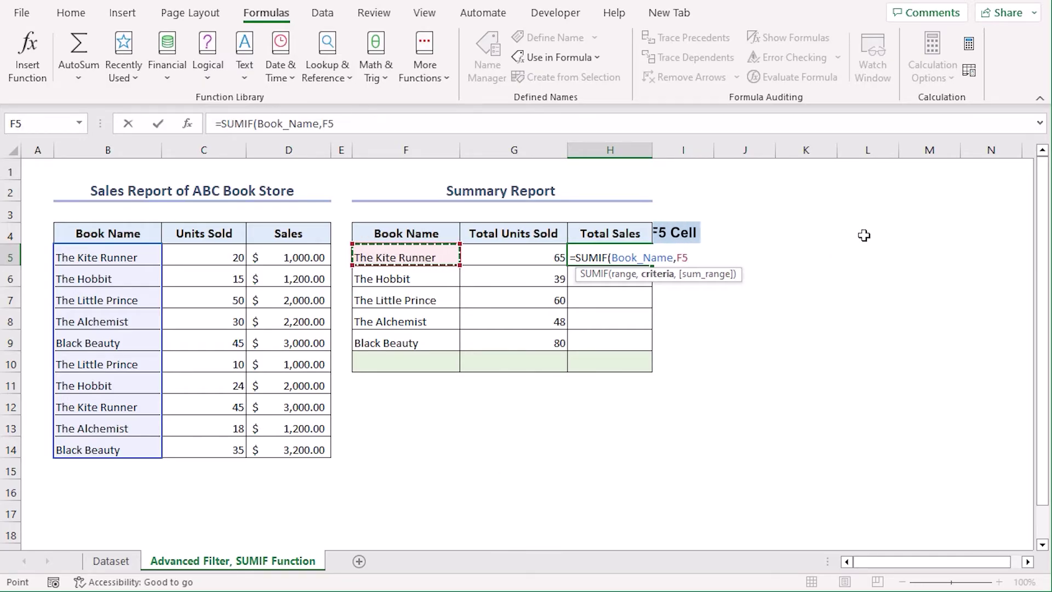
pyautogui.write(',')
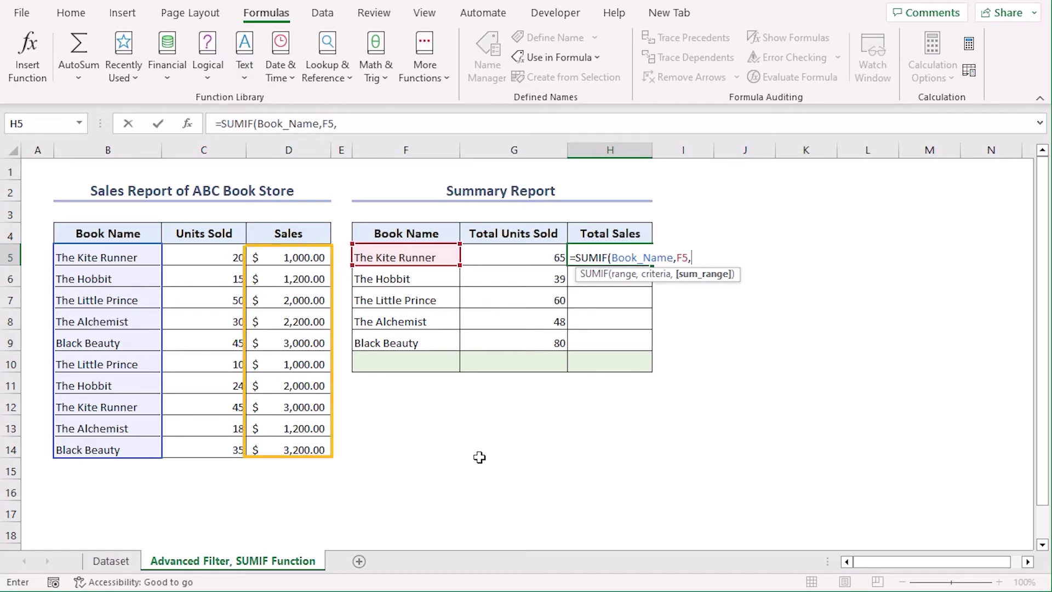
pyautogui.write('sal')
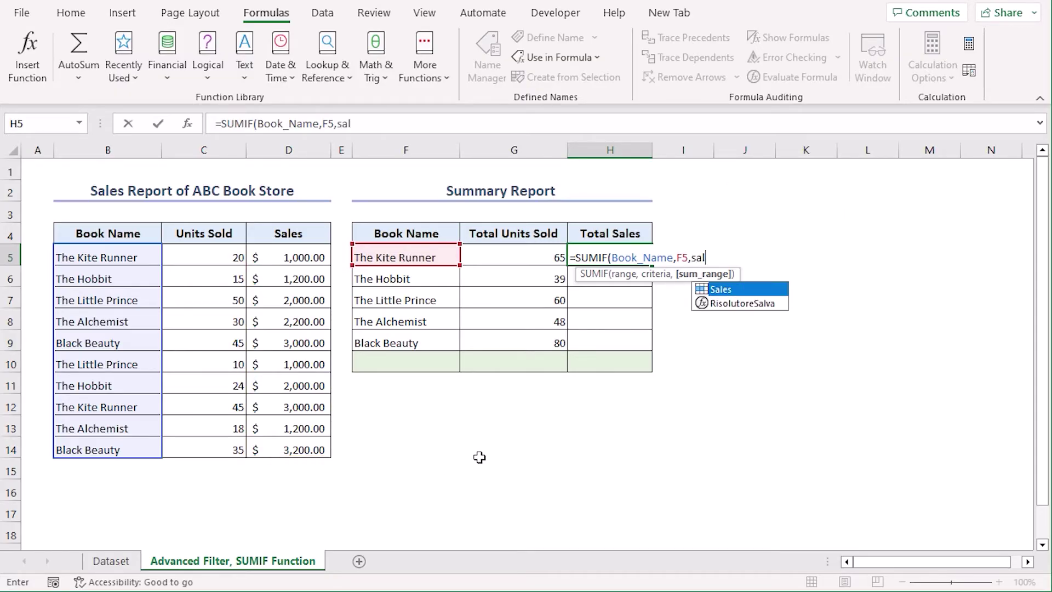
pyautogui.press('Tab')
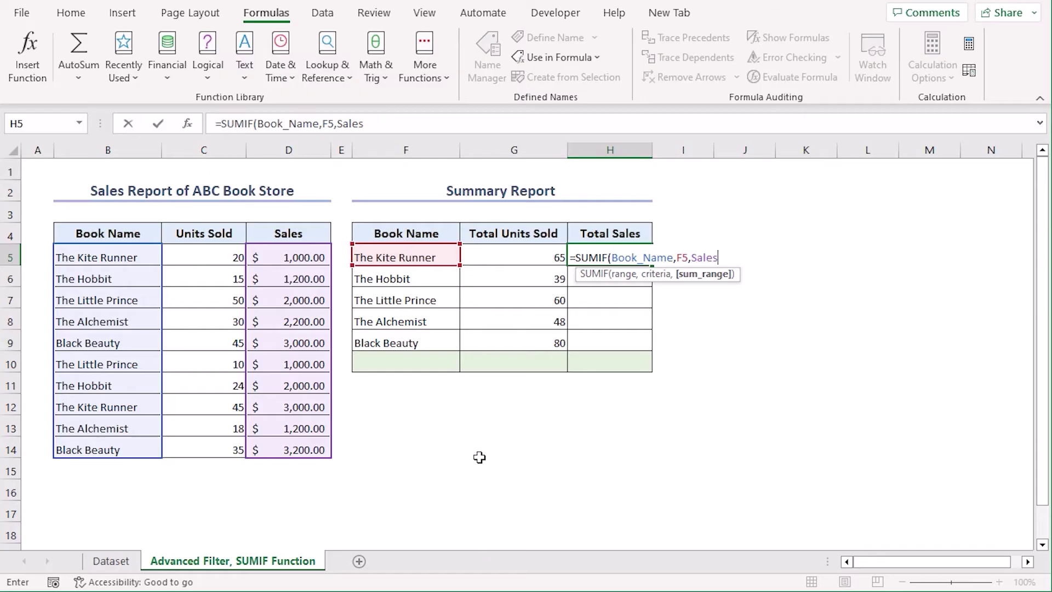
pyautogui.press('Return')
# Fill the H5 formula down to H9, giving $4,000, $3,200, $3,000, $3,400 and $6,200.
pyautogui.click(651, 258)
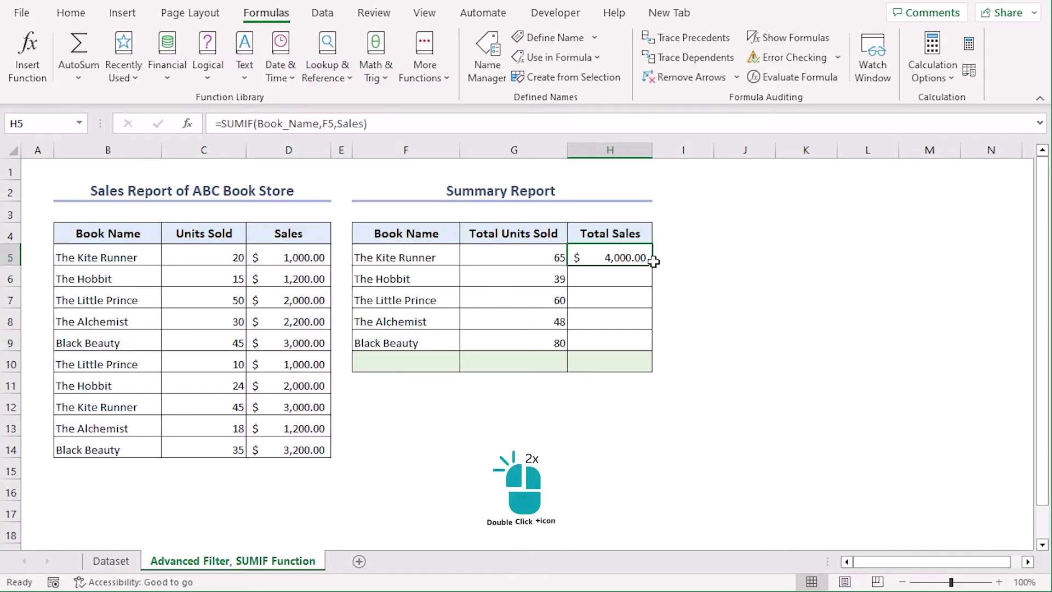
pyautogui.doubleClick(653, 261)
pyautogui.click(708, 381)
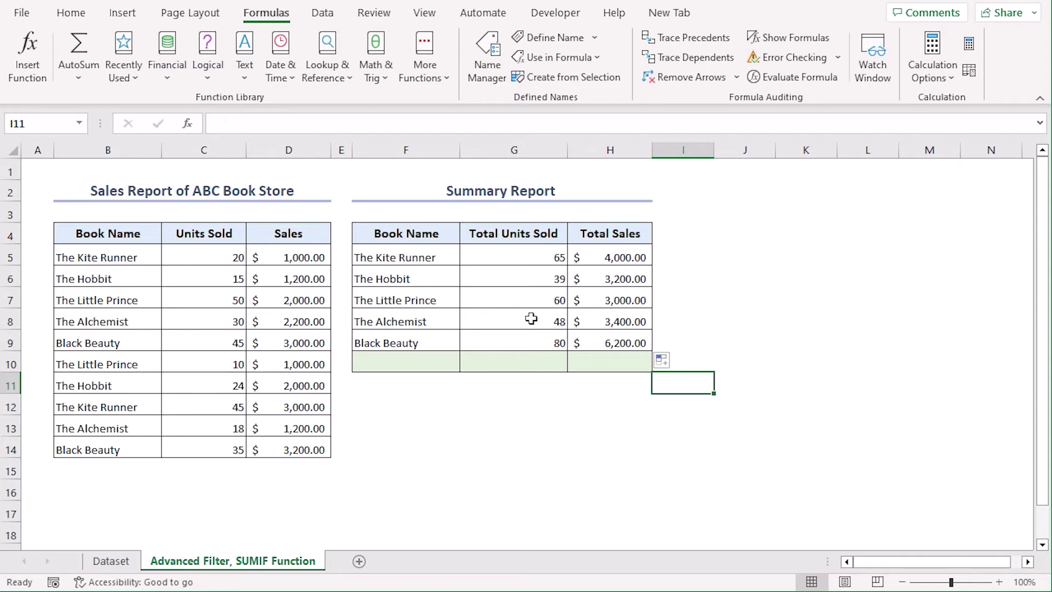
pyautogui.click(427, 361)
# Label F10 'Grand Total' and enter =SUM(G5:G9) in G10 for 292 units.
pyautogui.write('Grand')
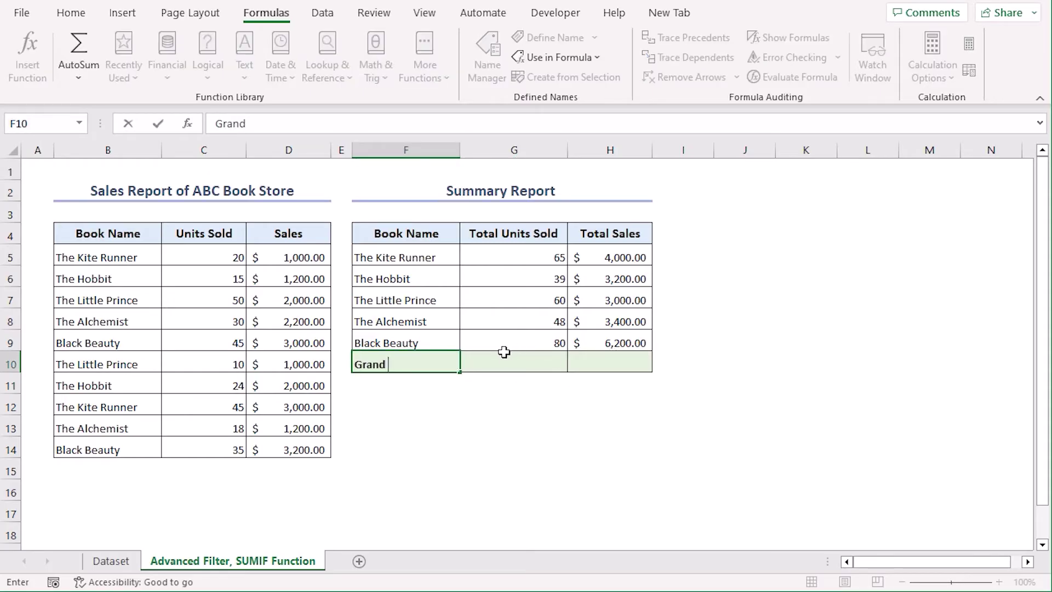
pyautogui.write(' Total')
pyautogui.click(505, 352)
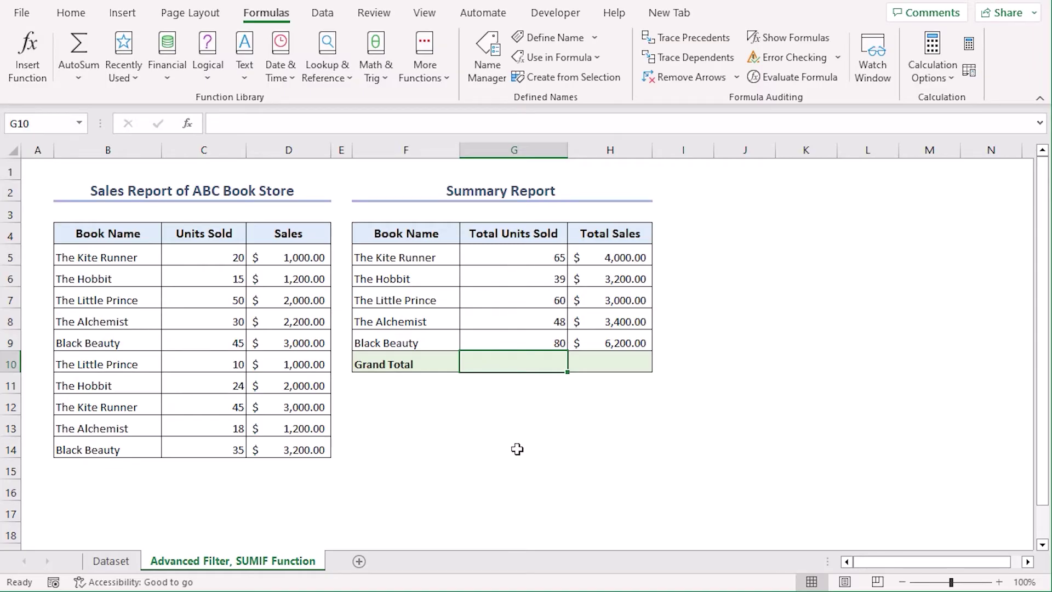
pyautogui.write('=sum')
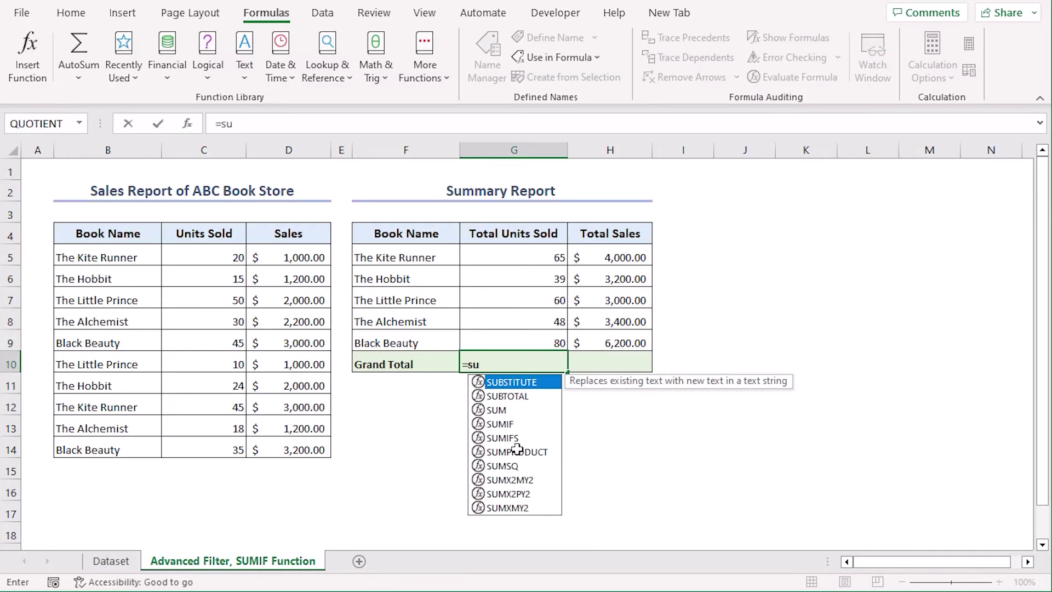
pyautogui.press('Tab')
pyautogui.moveTo(504, 257); pyautogui.dragTo(512, 336)
pyautogui.press('Return')
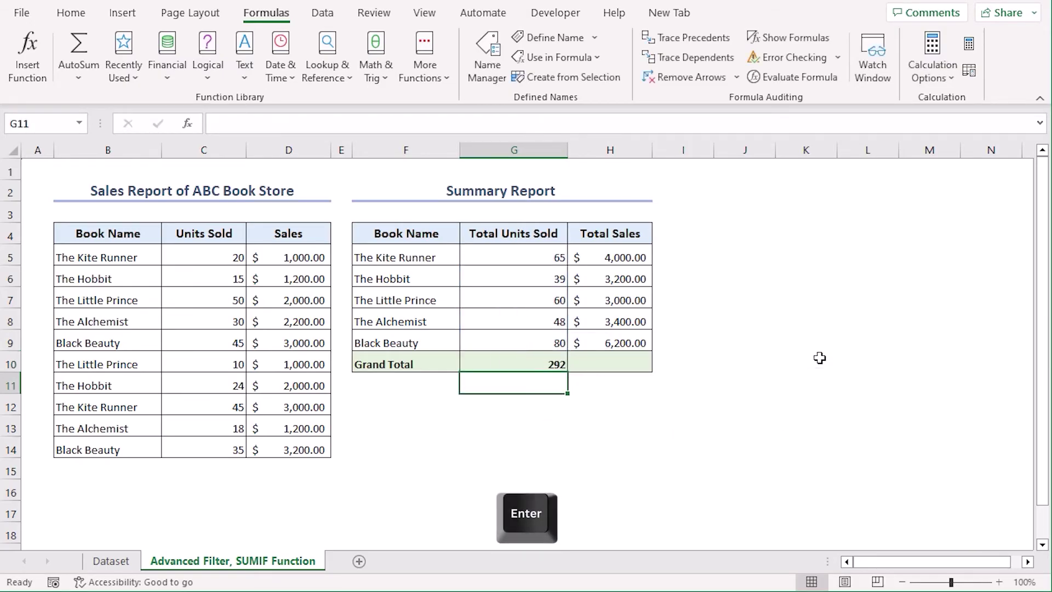
# Copy the total across to H10 and give it Accounting format ($ 19,800.00).
pyautogui.click(525, 361)
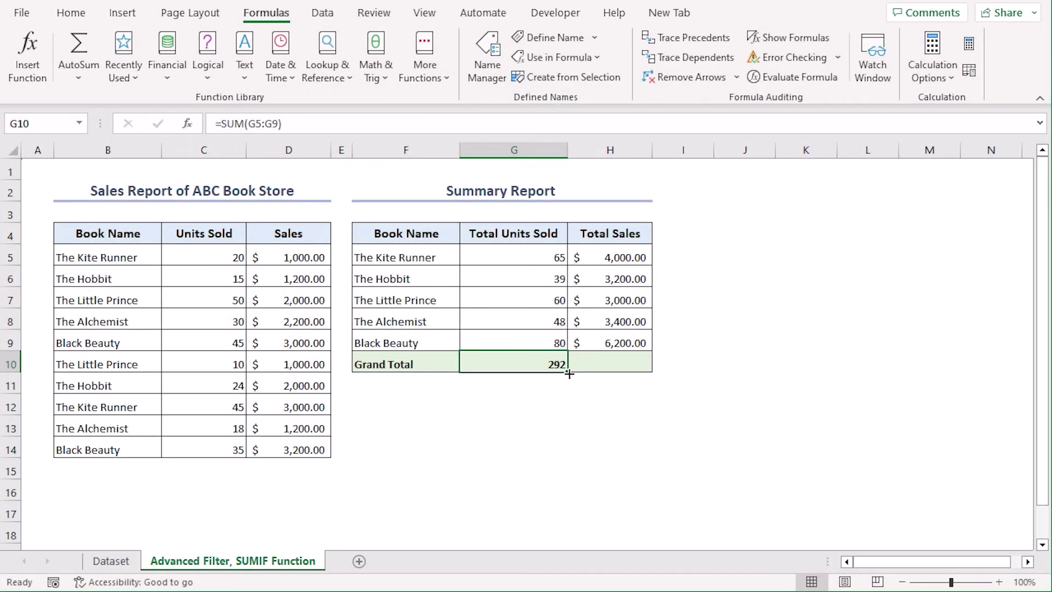
pyautogui.moveTo(570, 374); pyautogui.dragTo(655, 374)
pyautogui.click(602, 362)
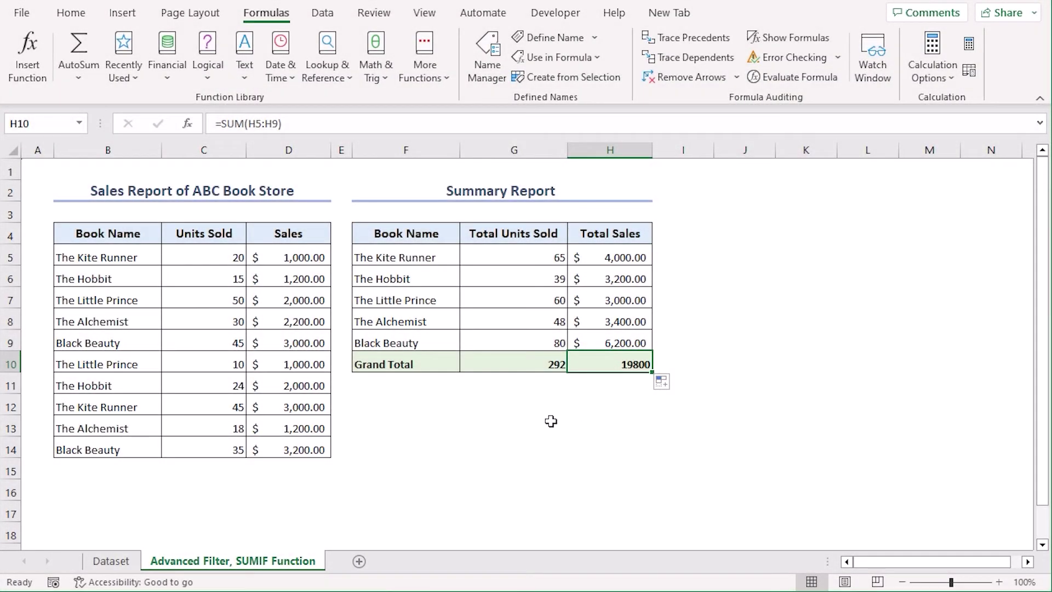
pyautogui.click(80, 17)
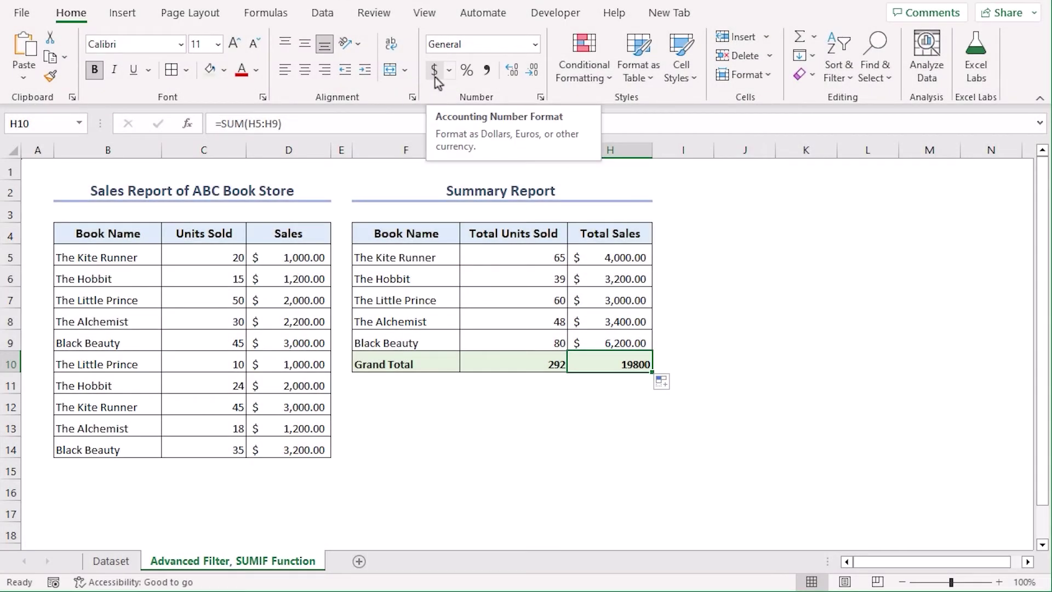
pyautogui.click(434, 70)
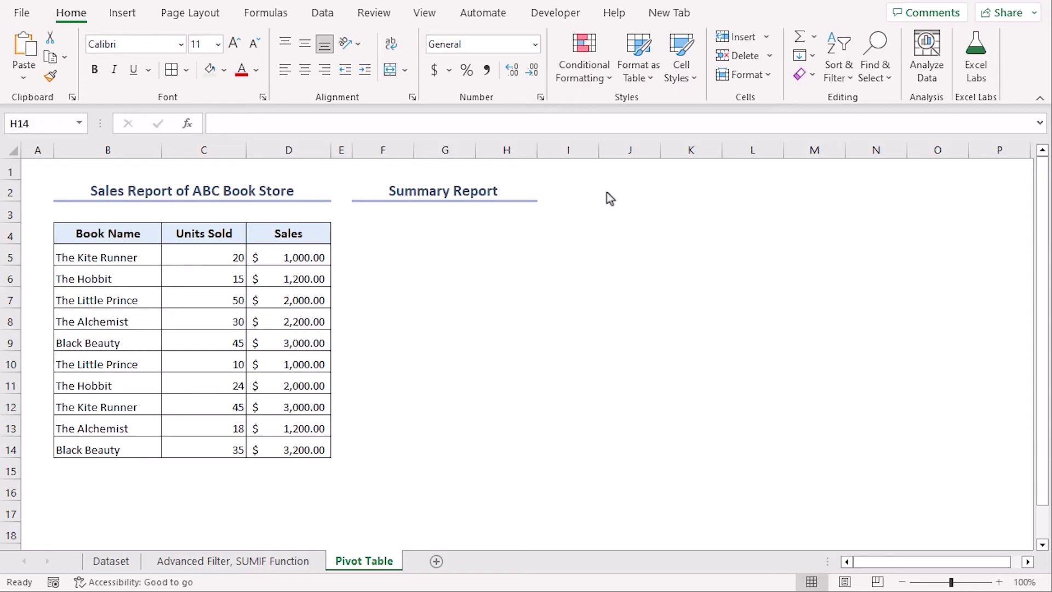
# Insert a PivotTable from B4:D14 on the existing worksheet at location F4.
pyautogui.click(71, 232)
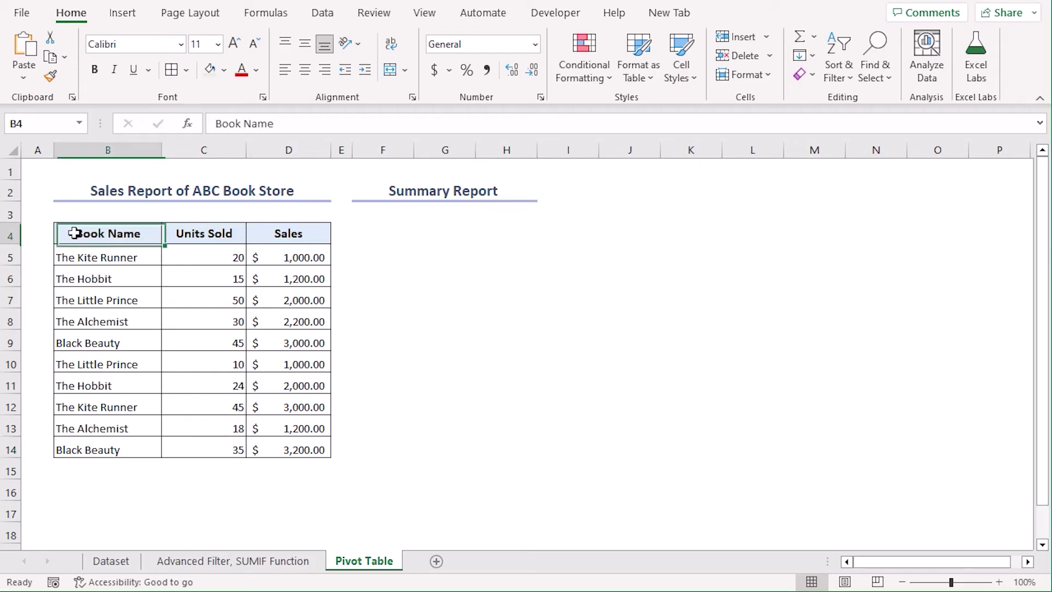
pyautogui.keyDown('shift'); pyautogui.click(304, 445); pyautogui.keyUp('shift')
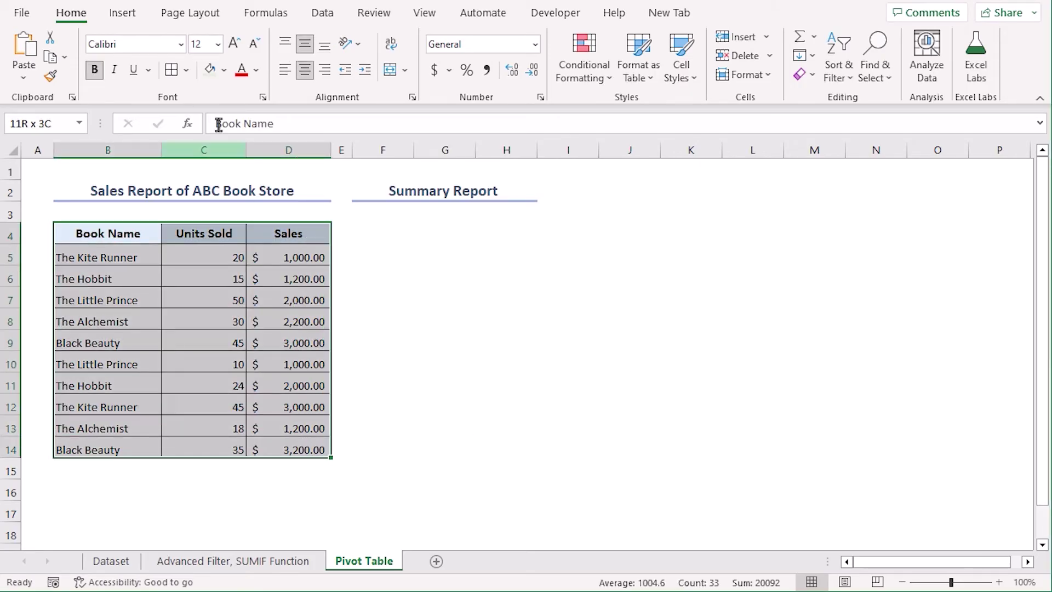
pyautogui.click(130, 14)
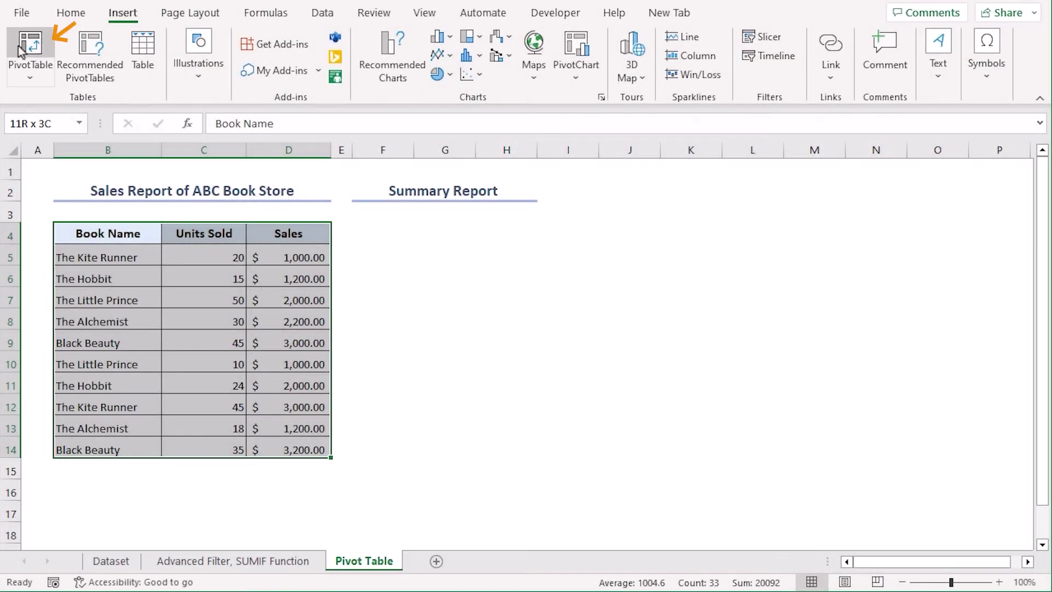
pyautogui.click(30, 44)
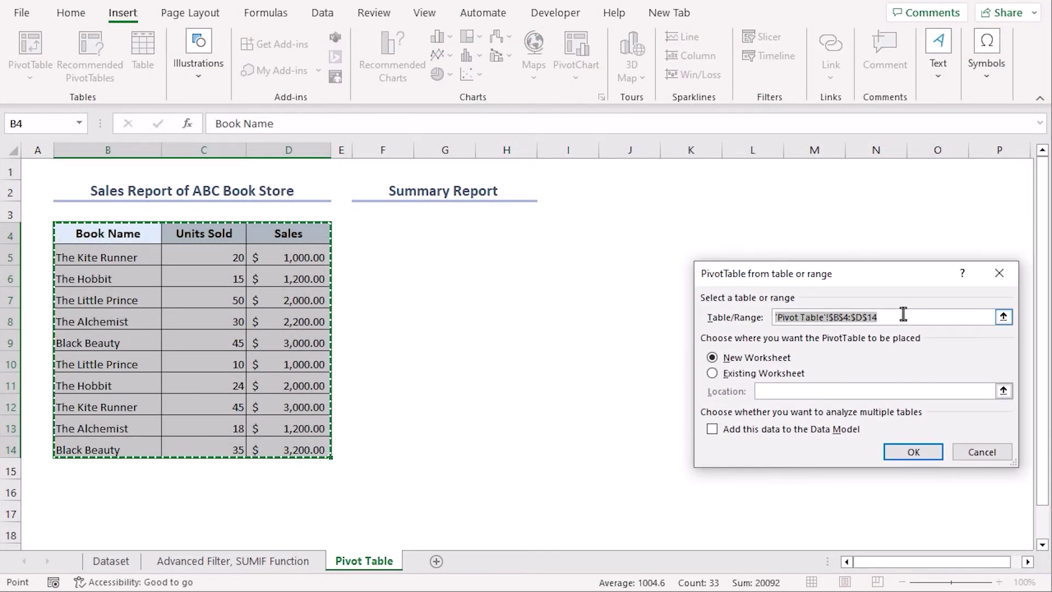
pyautogui.click(713, 377)
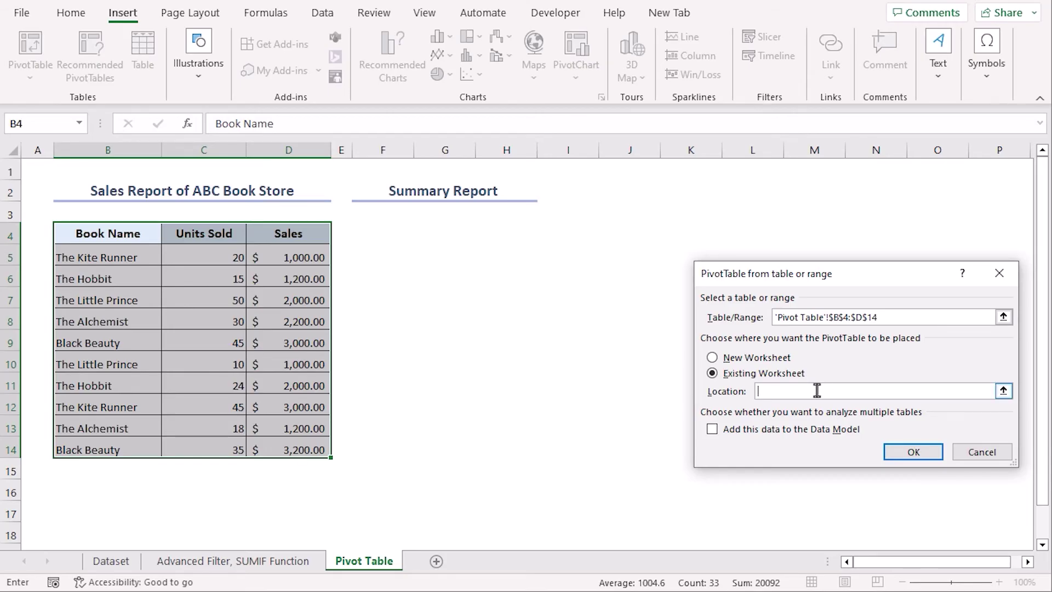
pyautogui.click(380, 234)
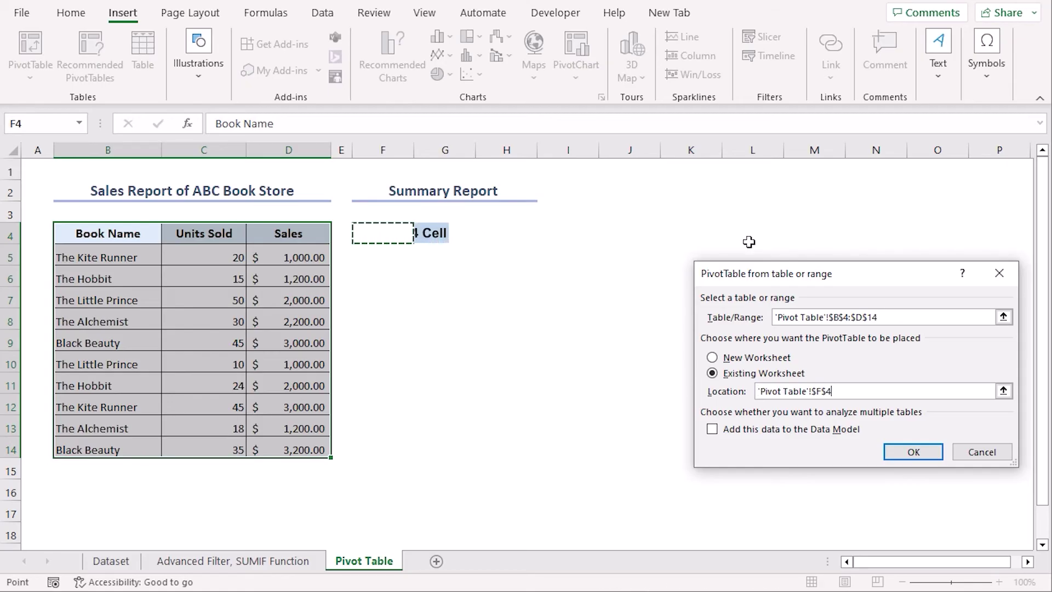
pyautogui.click(912, 453)
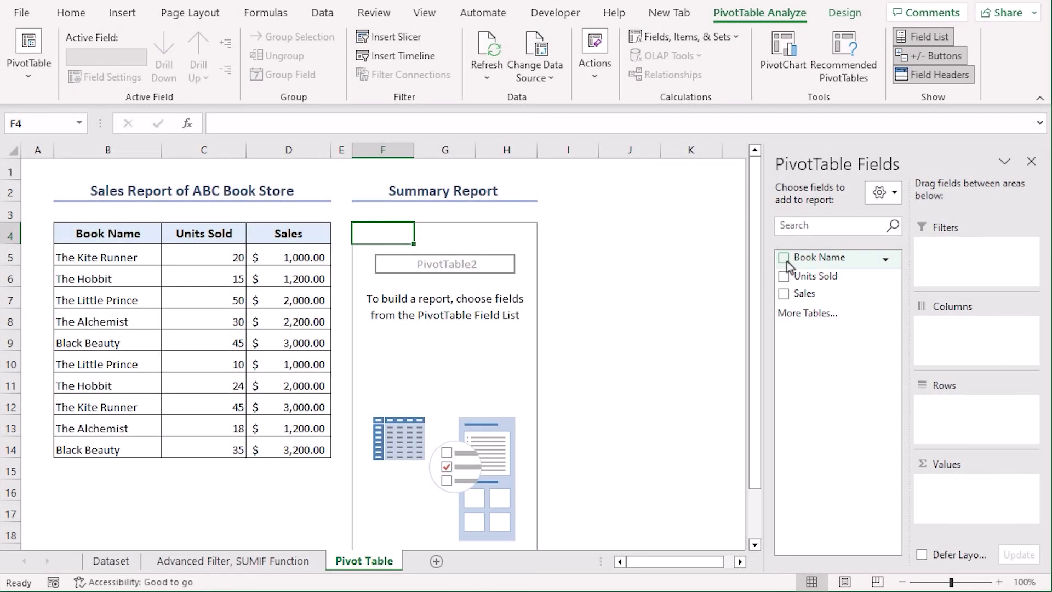
# Add Book Name, Units Sold and Sales fields and widen columns G and H.
pyautogui.click(785, 258)
pyautogui.click(785, 275)
pyautogui.click(790, 294)
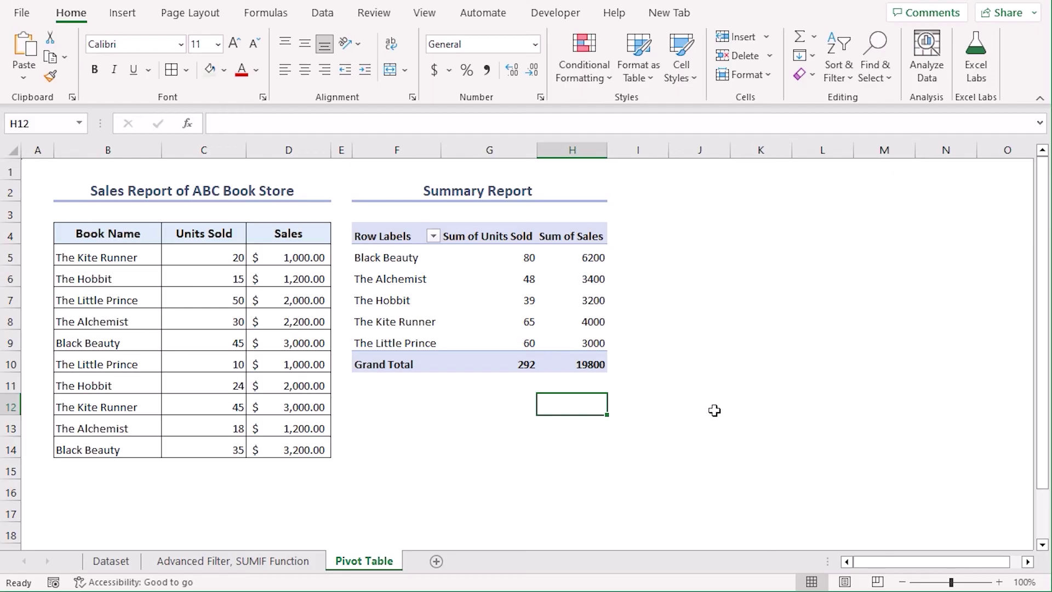
pyautogui.moveTo(538, 149); pyautogui.dragTo(553, 149)
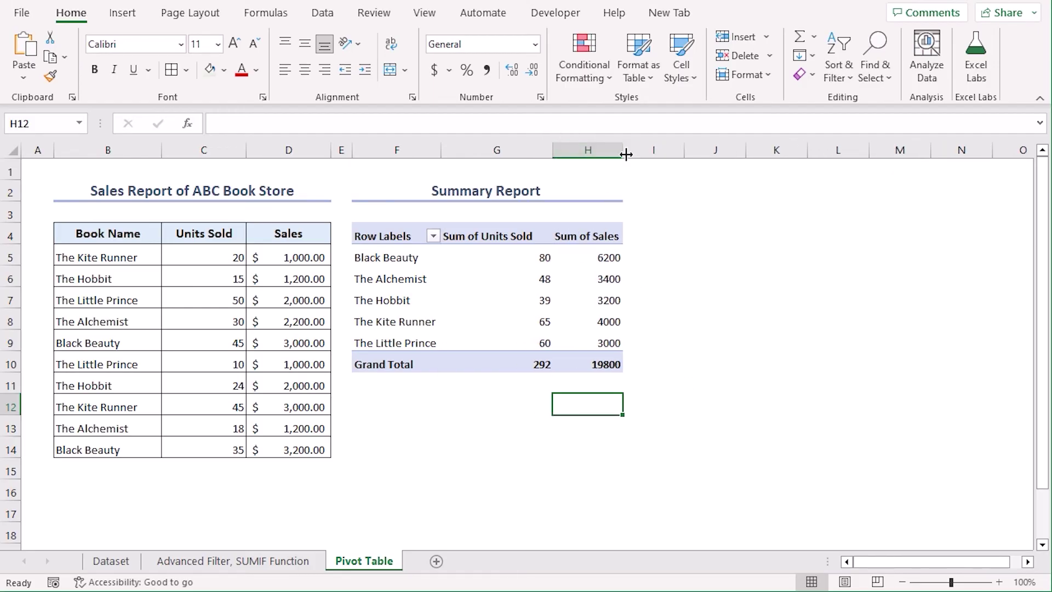
pyautogui.moveTo(626, 155); pyautogui.dragTo(652, 155)
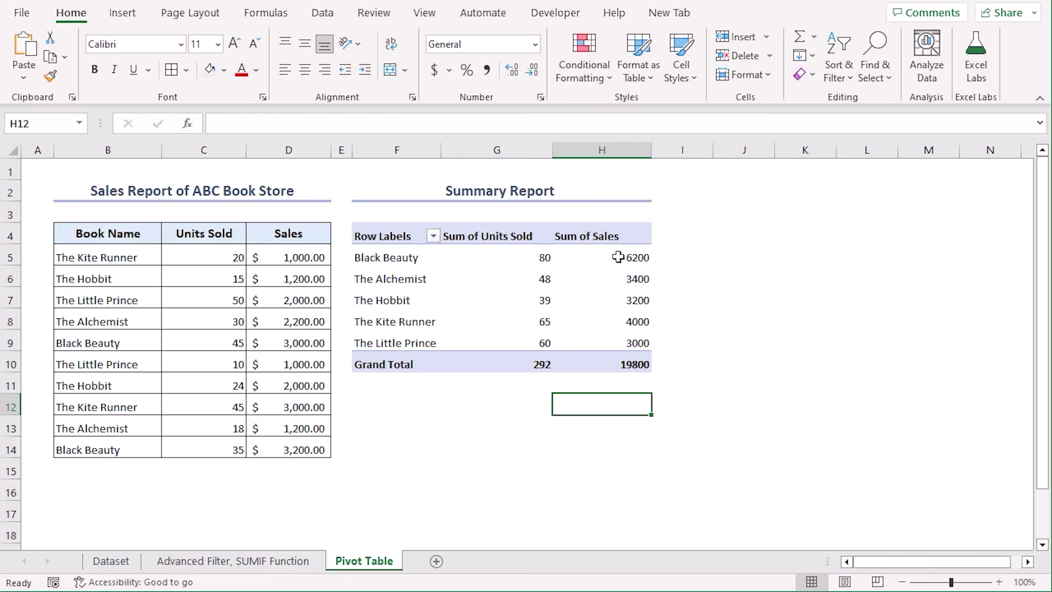
# Format the Sum of Sales values H5:H10 as Currency, totalling $19,800.00.
pyautogui.moveTo(618, 257); pyautogui.dragTo(618, 364)
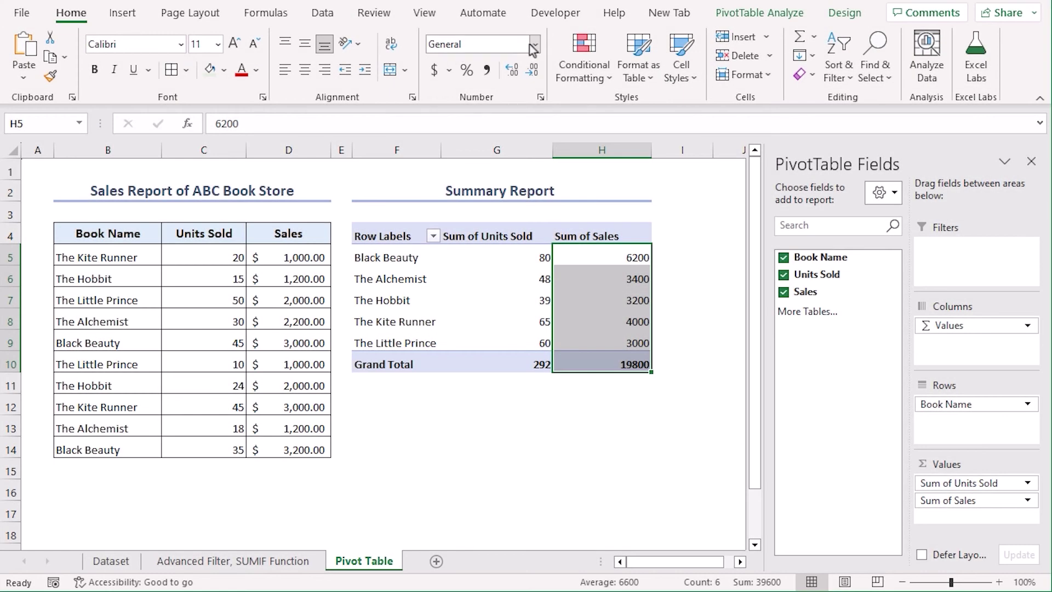
pyautogui.click(534, 49)
pyautogui.click(527, 153)
pyautogui.click(579, 476)
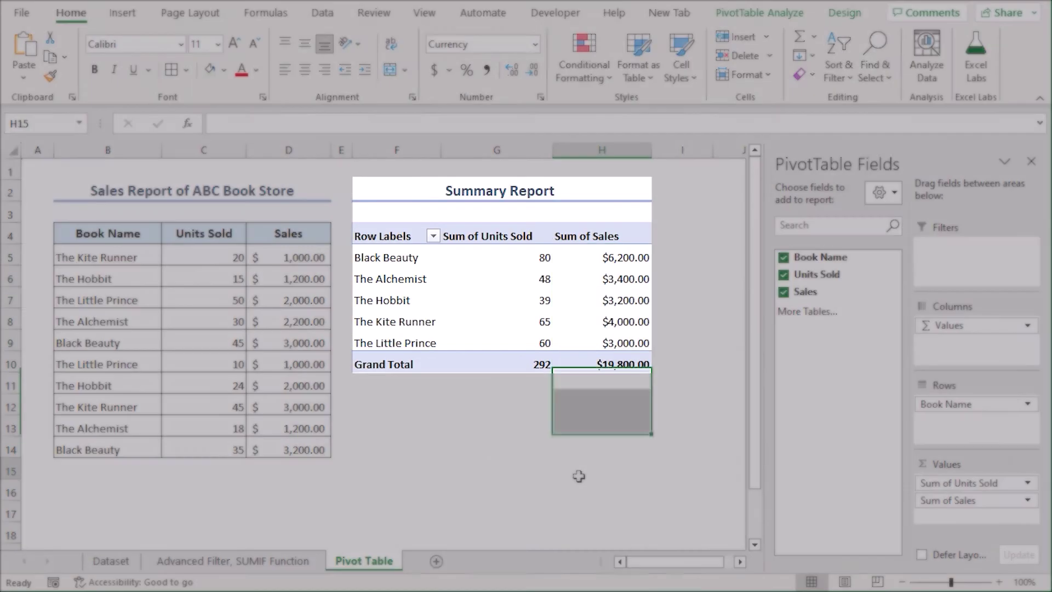